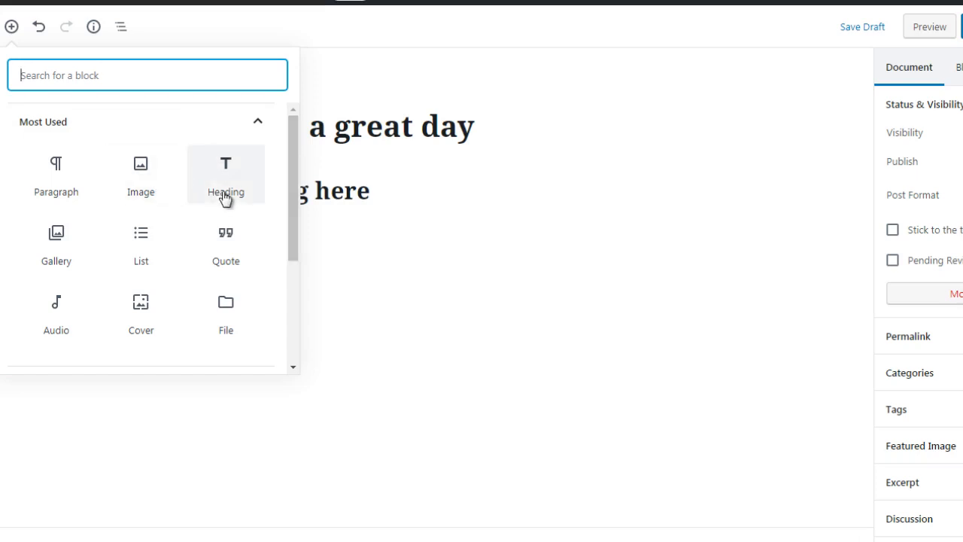
- Browse the Most Used and Common Blocks categories of the block library
{"action": "left_click_drag", "start_coordinate": [290, 186], "coordinate": [293, 197]}
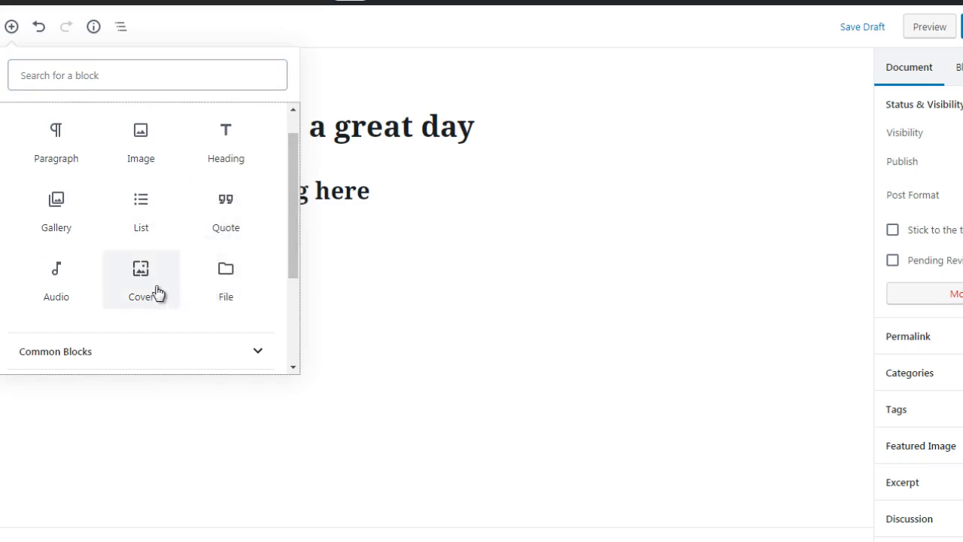
{"action": "left_click_drag", "start_coordinate": [291, 211], "coordinate": [290, 186]}
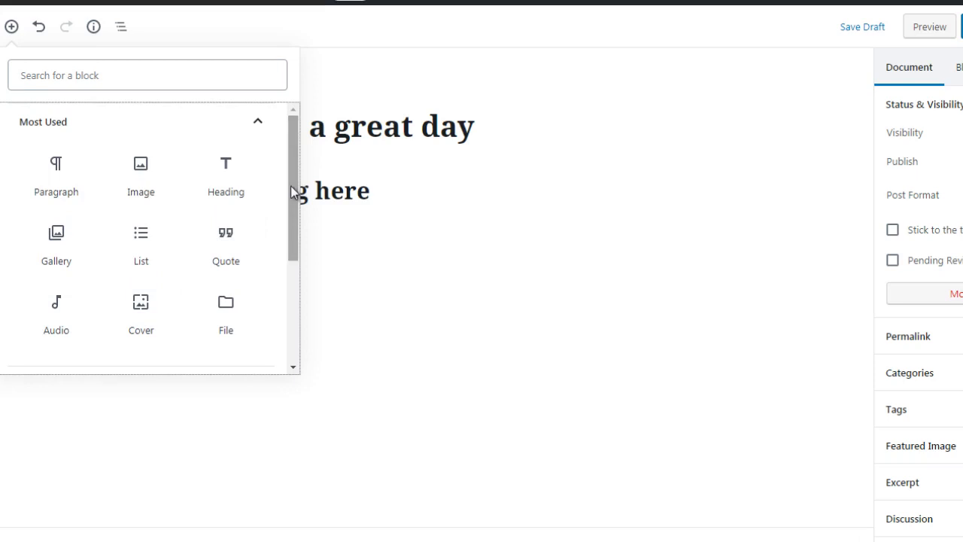
{"action": "left_click_drag", "start_coordinate": [291, 185], "coordinate": [303, 311]}
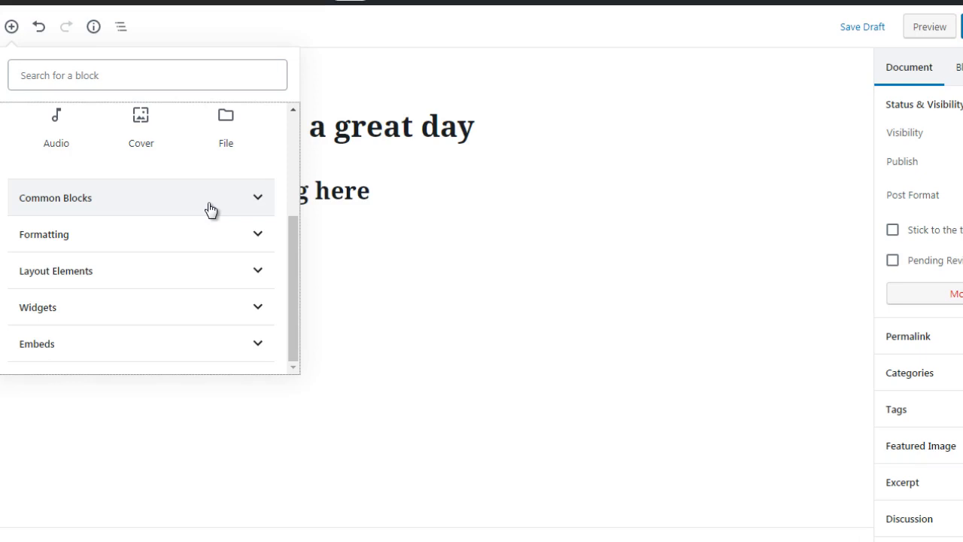
{"action": "left_click", "coordinate": [211, 198]}
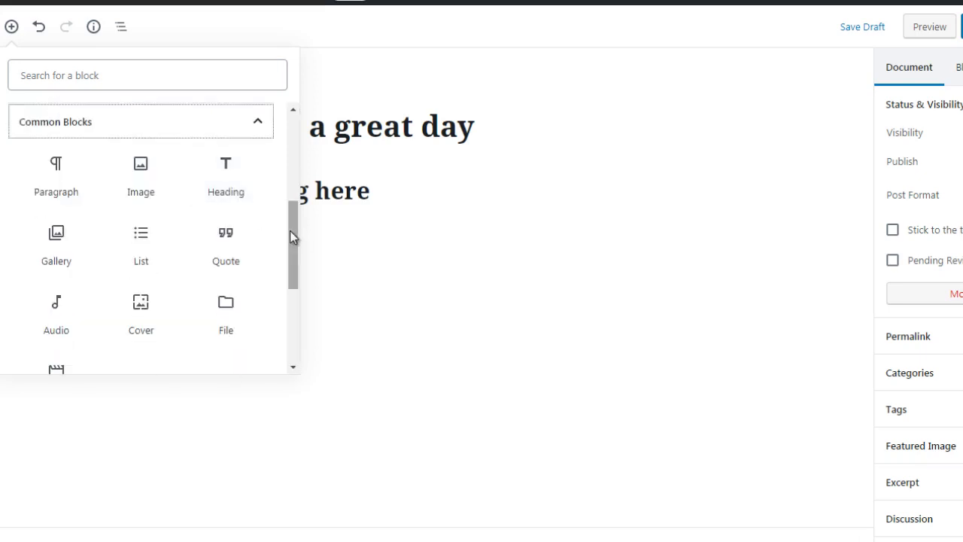
{"action": "left_click_drag", "start_coordinate": [290, 230], "coordinate": [290, 242]}
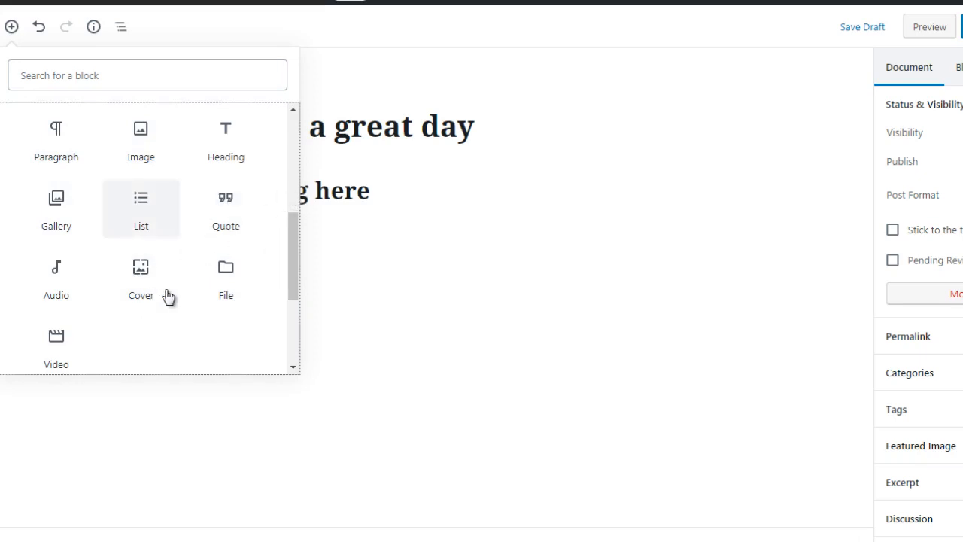
{"action": "scroll", "coordinate": [293, 225], "scroll_direction": "up", "scroll_amount": 1}
{"action": "scroll", "coordinate": [292, 241], "scroll_direction": "down", "scroll_amount": 3}
{"action": "left_click_drag", "start_coordinate": [291, 253], "coordinate": [289, 246]}
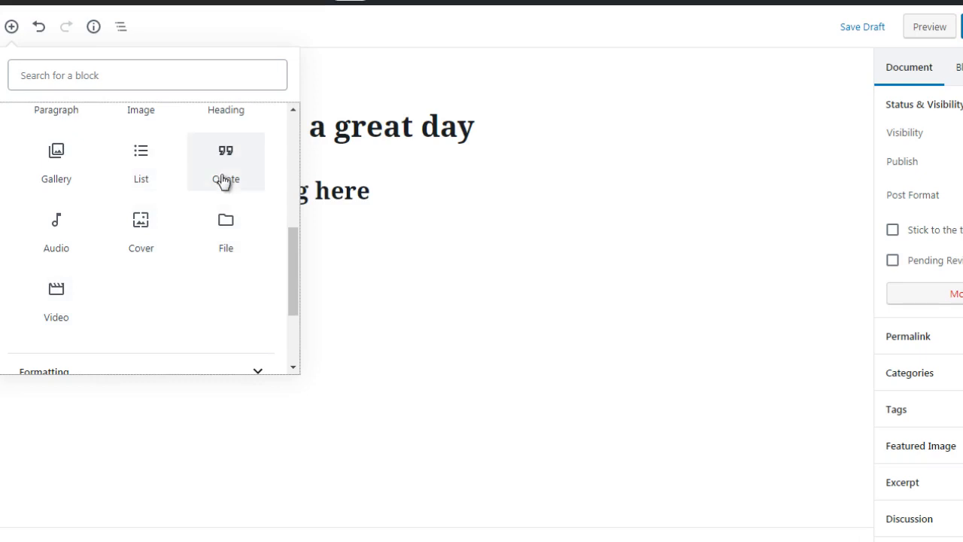
{"action": "left_click_drag", "start_coordinate": [293, 257], "coordinate": [294, 308]}
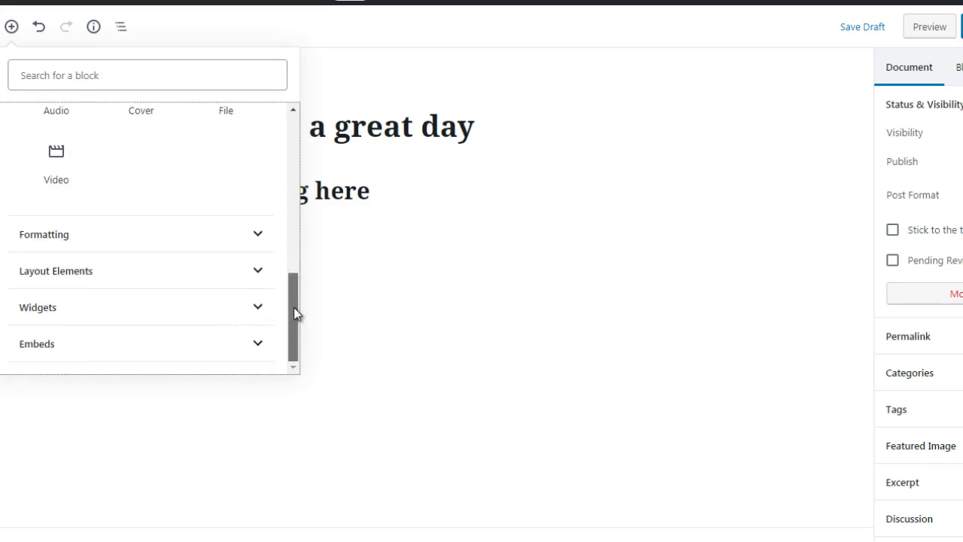
- Look through the Formatting, Layout Elements and Widgets categories of the block library
{"action": "left_click", "coordinate": [234, 242]}
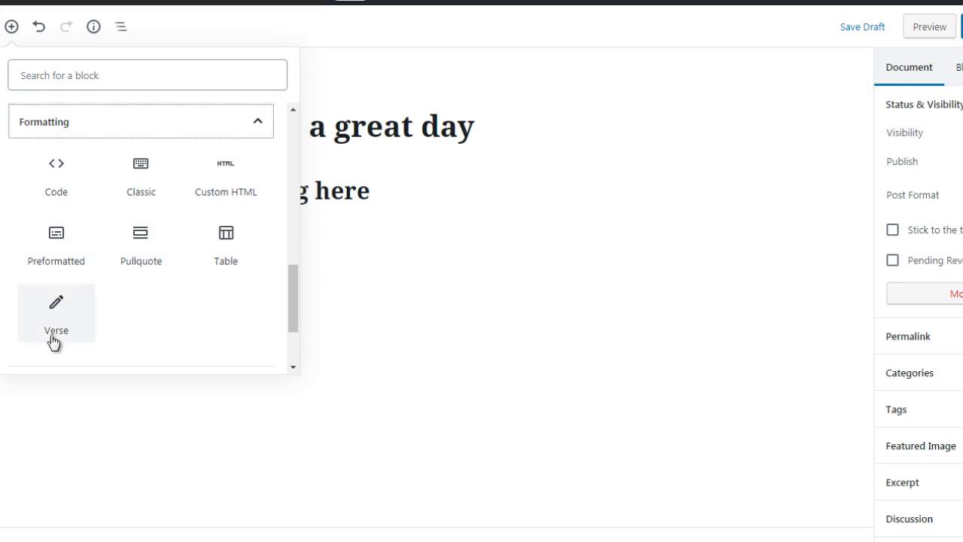
{"action": "left_click_drag", "start_coordinate": [296, 304], "coordinate": [297, 353]}
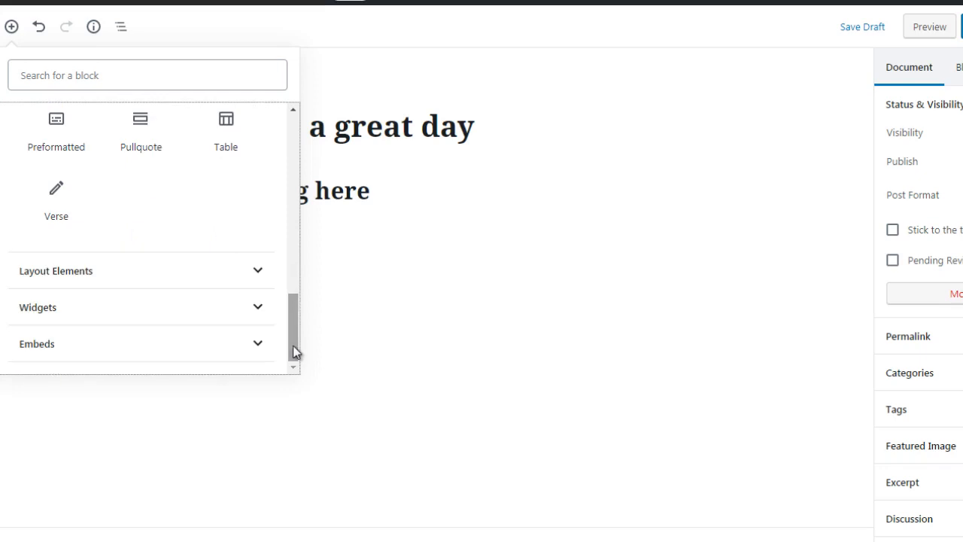
{"action": "left_click", "coordinate": [154, 277]}
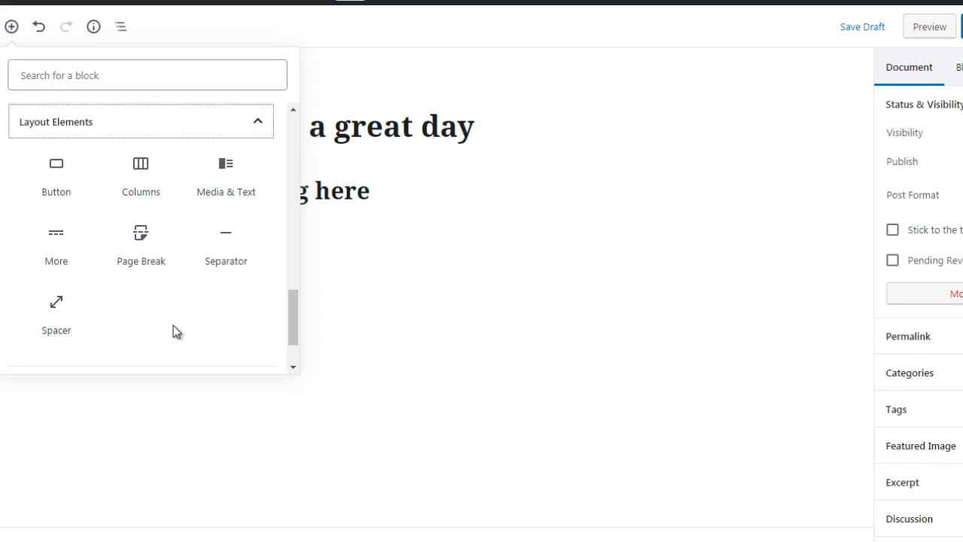
{"action": "left_click_drag", "start_coordinate": [292, 337], "coordinate": [295, 359]}
{"action": "left_click", "coordinate": [201, 317]}
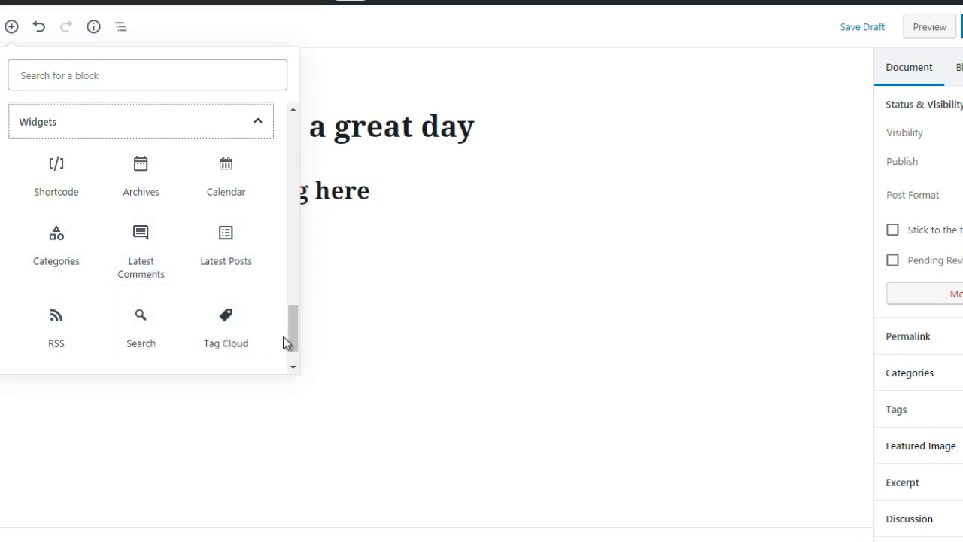
{"action": "left_click_drag", "start_coordinate": [295, 334], "coordinate": [294, 362]}
- Look through the Embeds category down to its last blocks and close the block library
{"action": "left_click", "coordinate": [243, 343]}
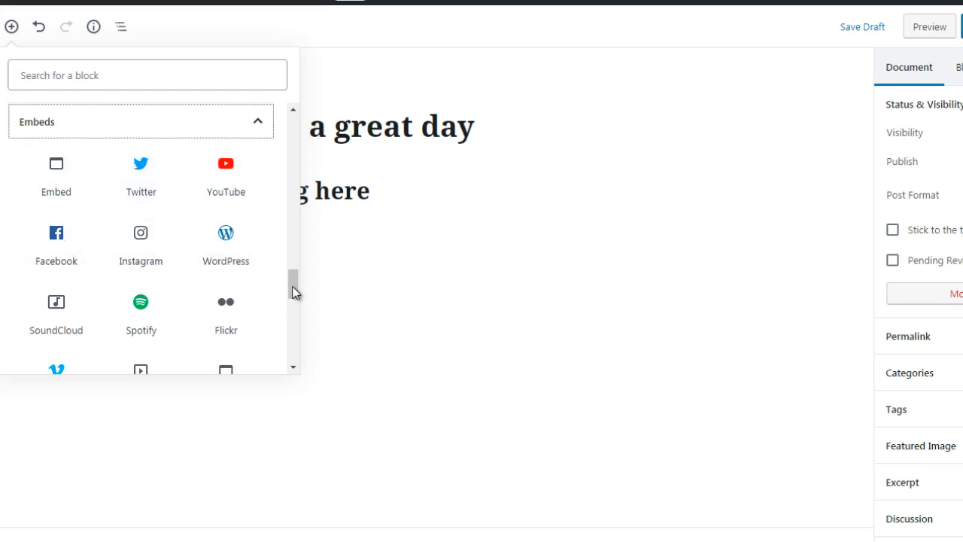
{"action": "left_click_drag", "start_coordinate": [294, 286], "coordinate": [293, 303]}
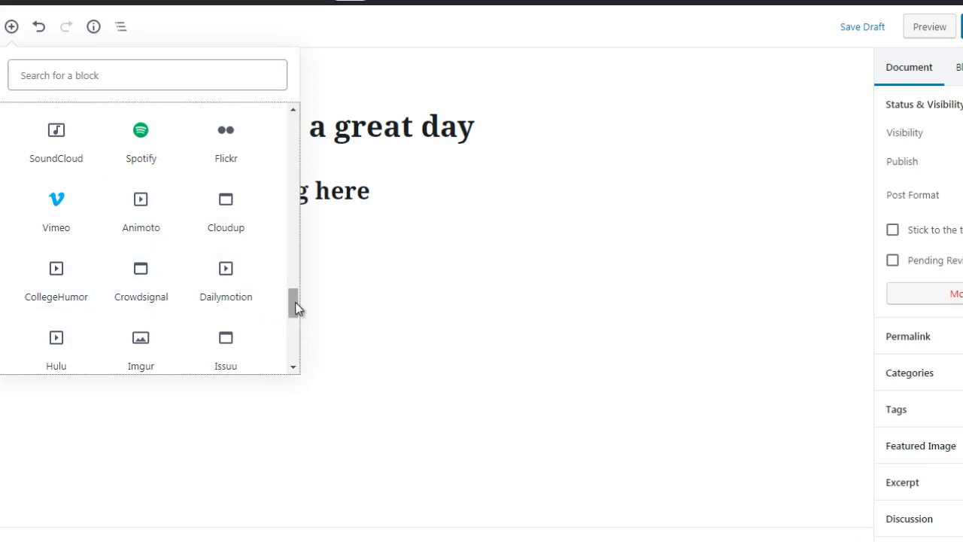
{"action": "left_click_drag", "start_coordinate": [295, 308], "coordinate": [295, 342]}
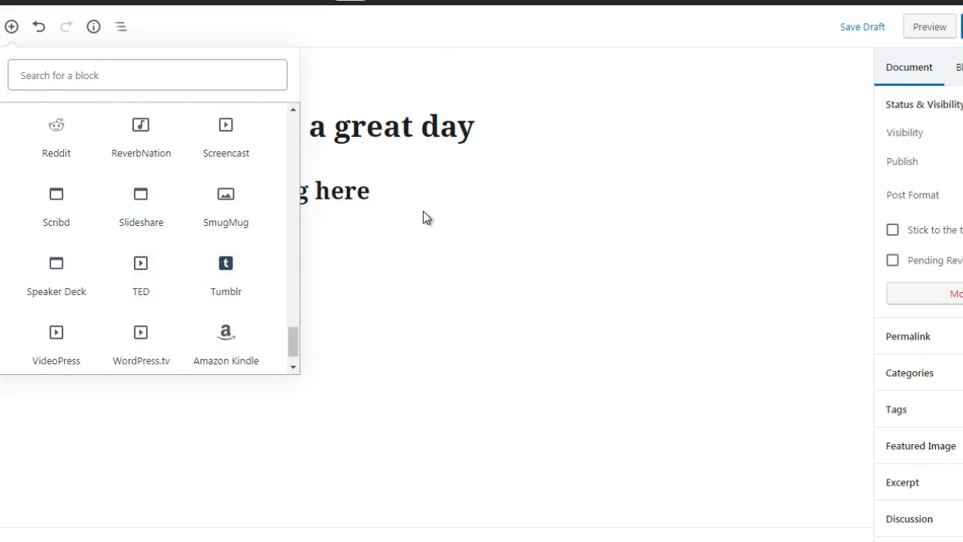
{"action": "left_click_drag", "start_coordinate": [295, 344], "coordinate": [309, 118]}
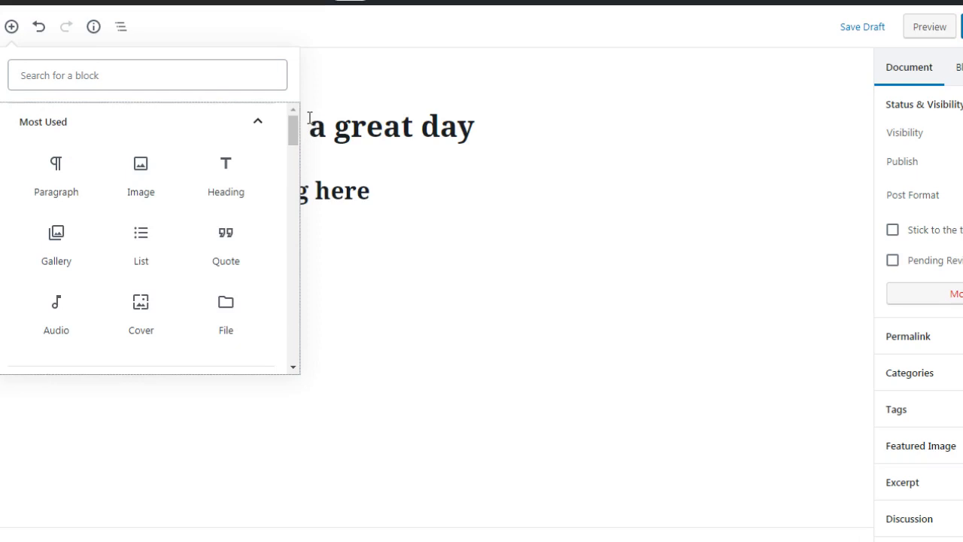
{"action": "left_click", "coordinate": [370, 82]}
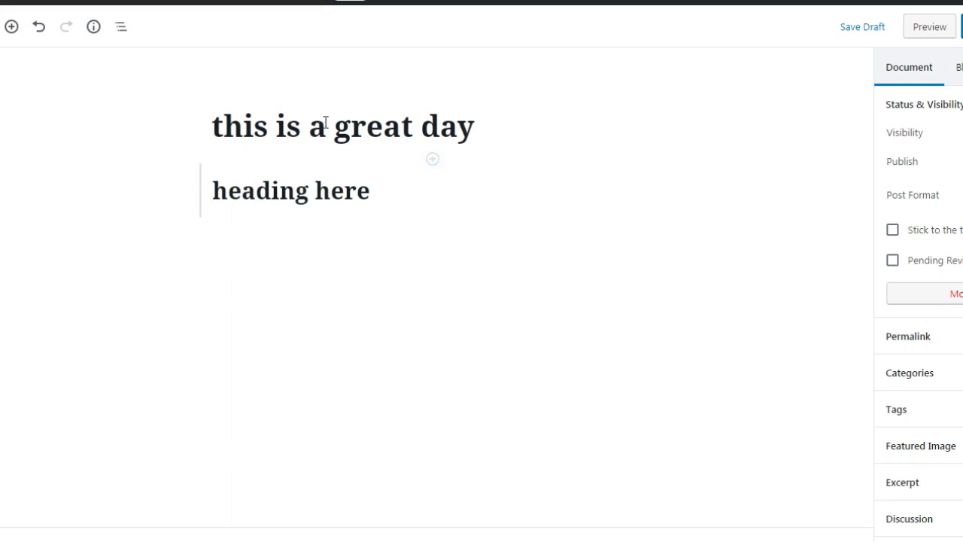
- Add an empty paragraph block below "heading here" and view the heading block's formatting options
{"action": "left_click", "coordinate": [297, 192]}
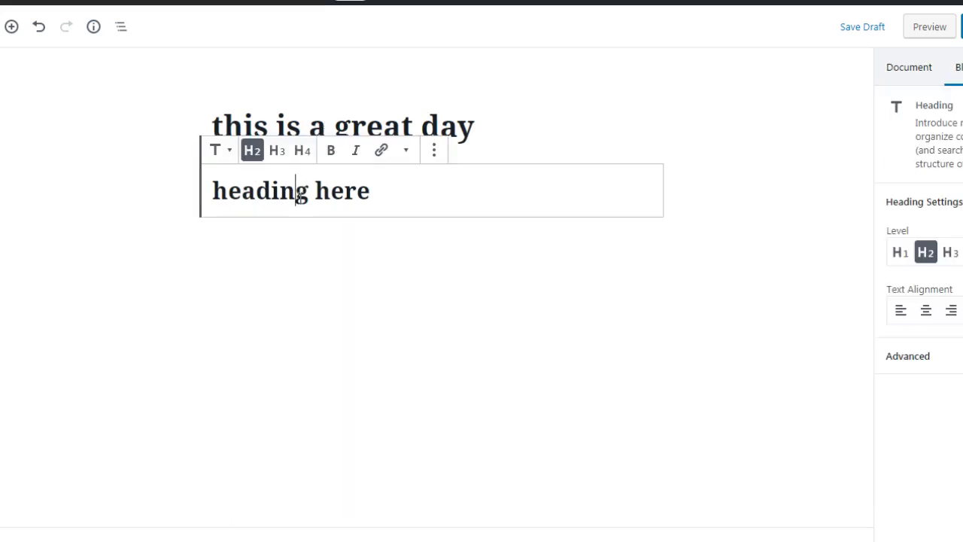
{"action": "left_click", "coordinate": [393, 302]}
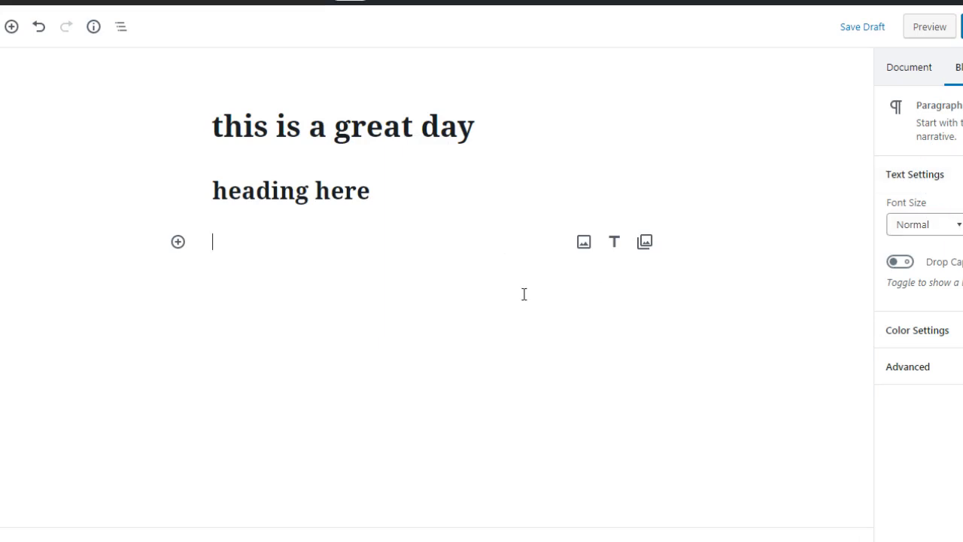
{"action": "left_click", "coordinate": [356, 193]}
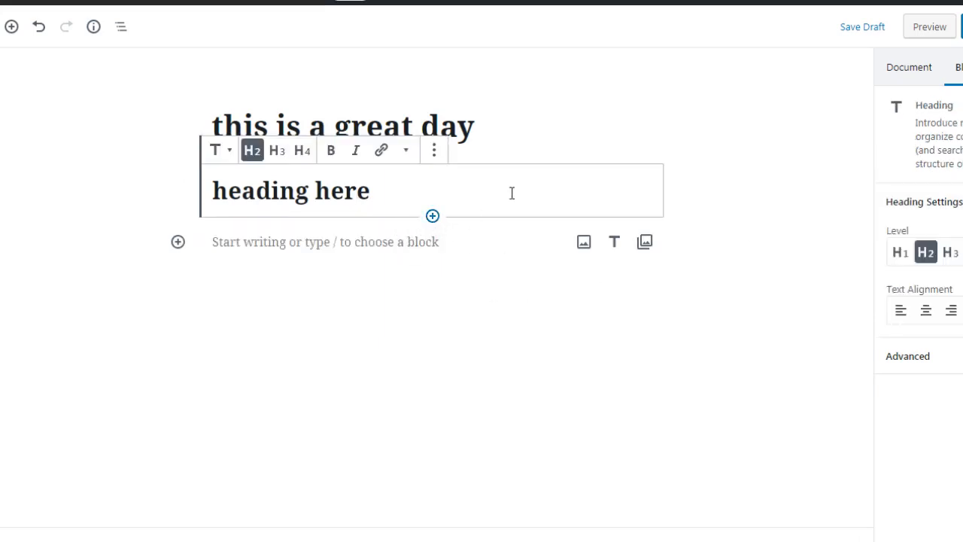
{"action": "left_click", "coordinate": [160, 205]}
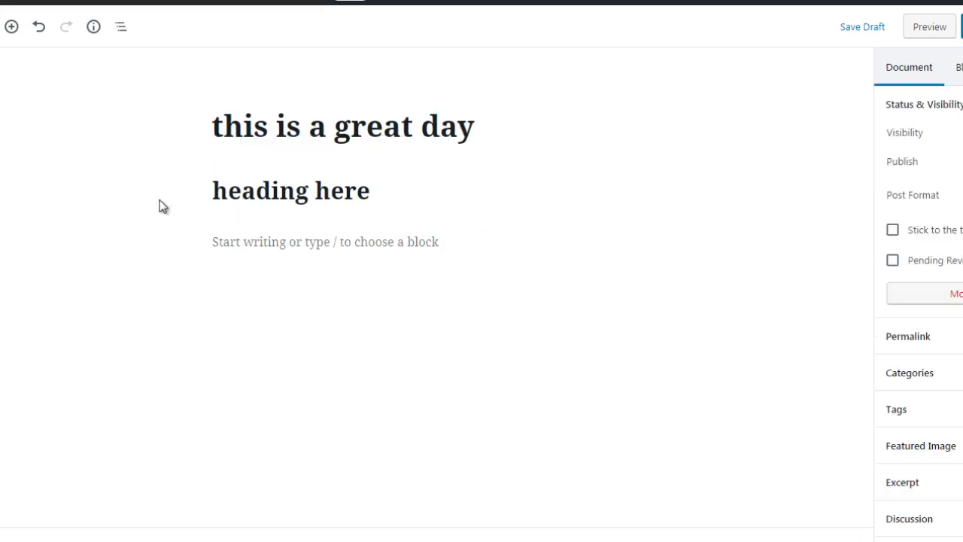
- Switch the editor to Fullscreen Mode
{"action": "mouse_move", "coordinate": [397, 155]}
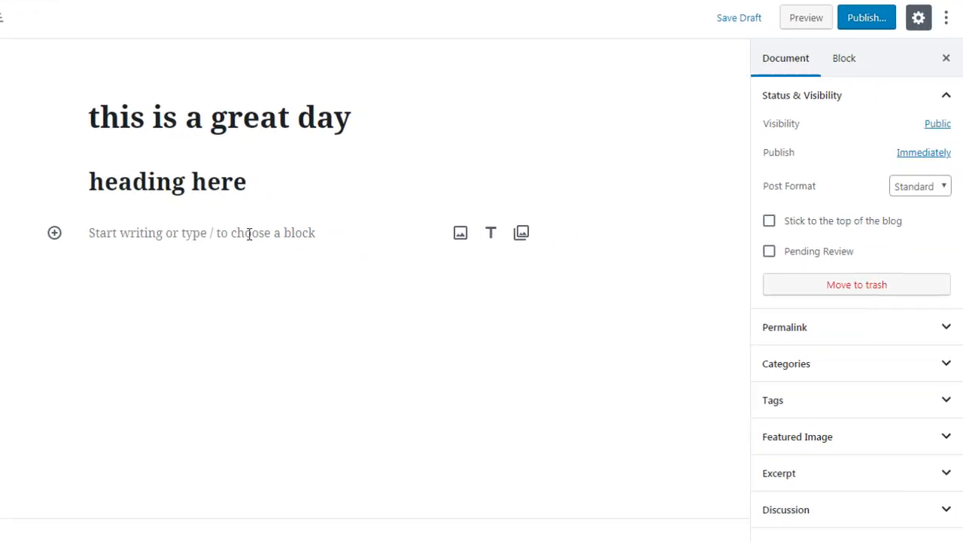
{"action": "left_click", "coordinate": [946, 18]}
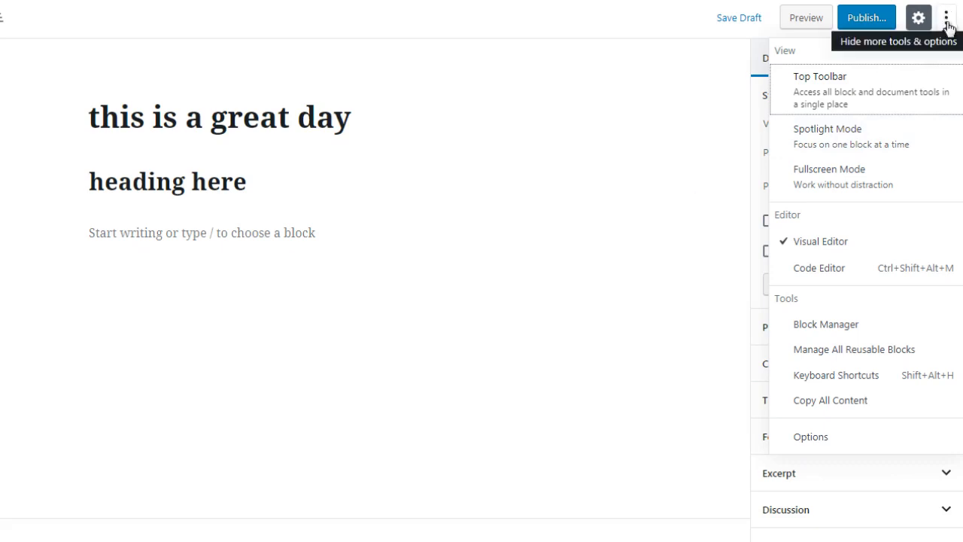
{"action": "left_click", "coordinate": [813, 179]}
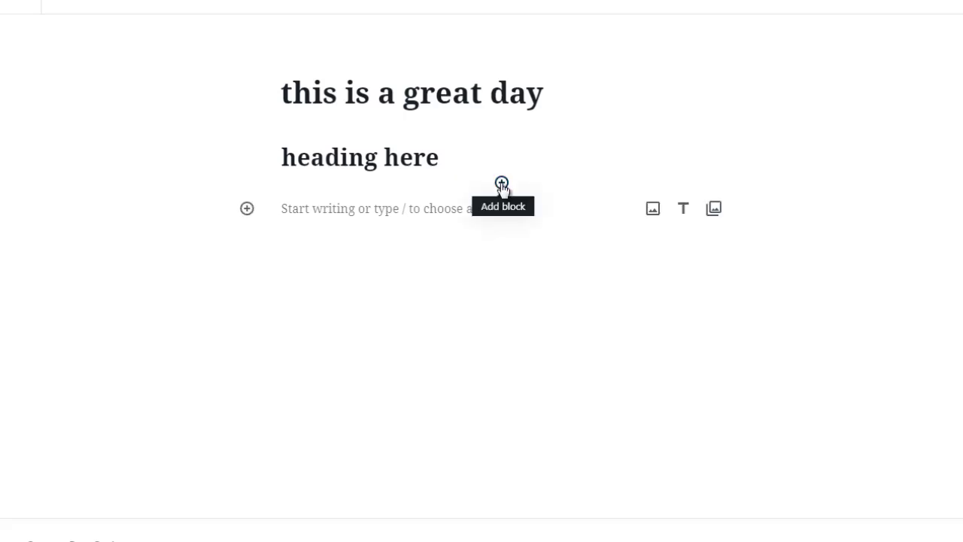
- Insert a bulleted List block directly below "heading here" with the items 1, 2, 3, 4, 5 and an empty last item
{"action": "left_click", "coordinate": [502, 185]}
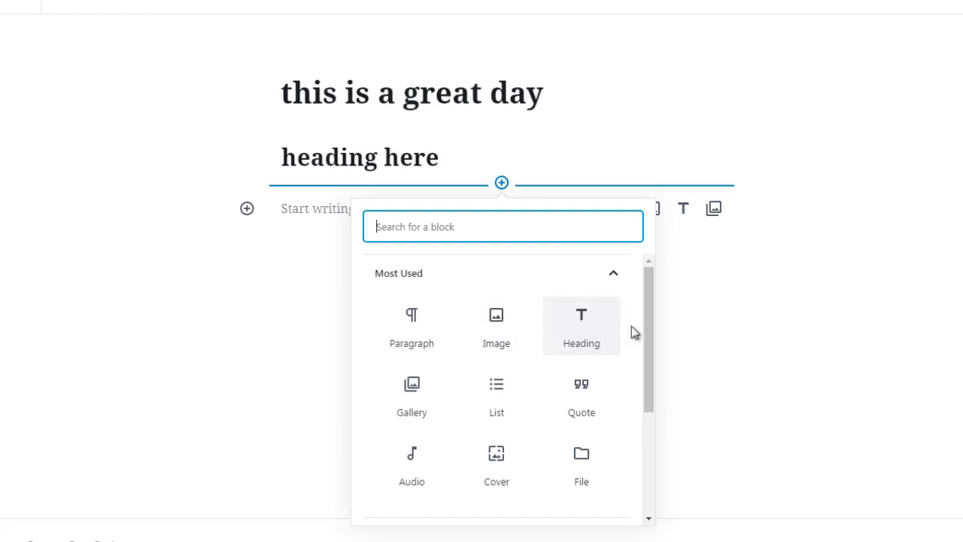
{"action": "left_click", "coordinate": [493, 395]}
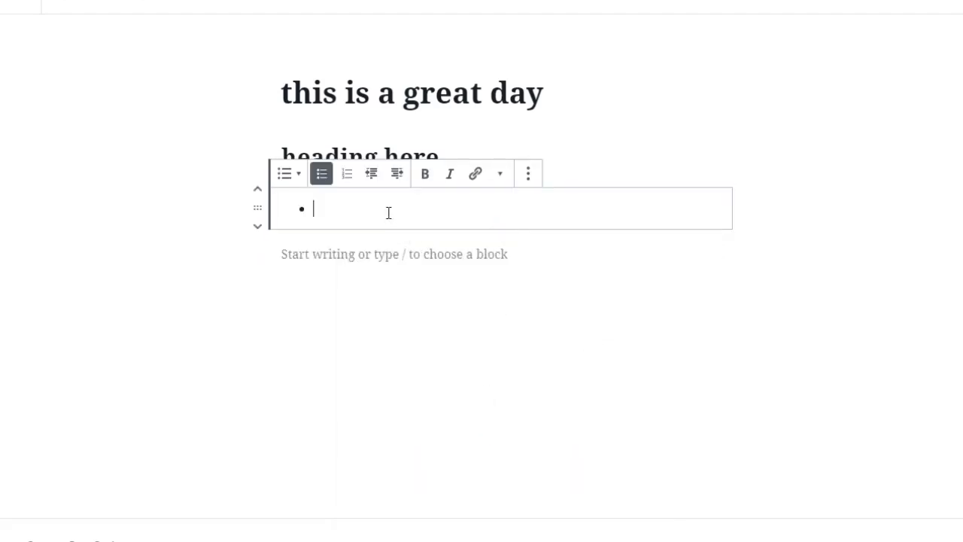
{"action": "type", "text": "1"}
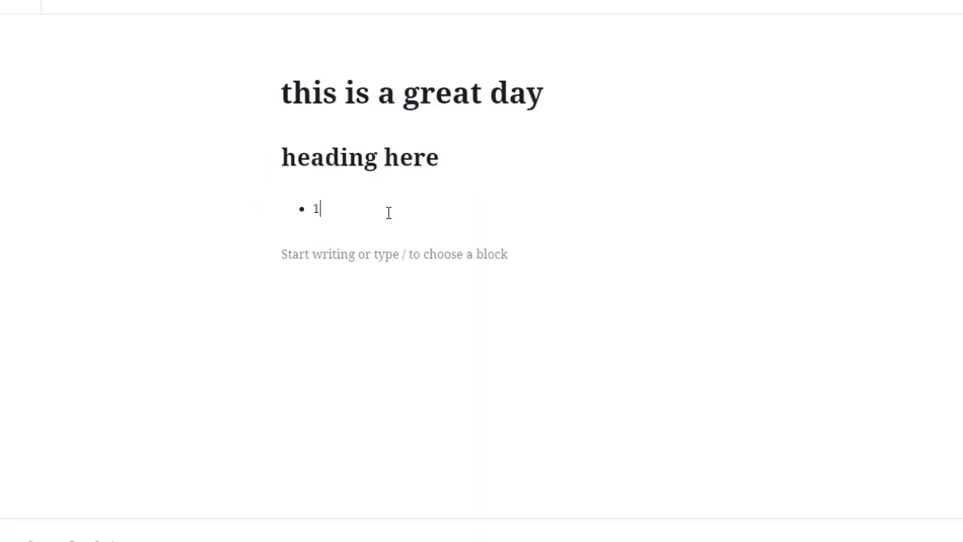
{"action": "key", "text": "Return"}
{"action": "type", "text": "2"}
{"action": "key", "text": "Return"}
{"action": "type", "text": "3"}
{"action": "key", "text": "Return"}
{"action": "type", "text": "4"}
{"action": "key", "text": "Return"}
{"action": "type", "text": "5"}
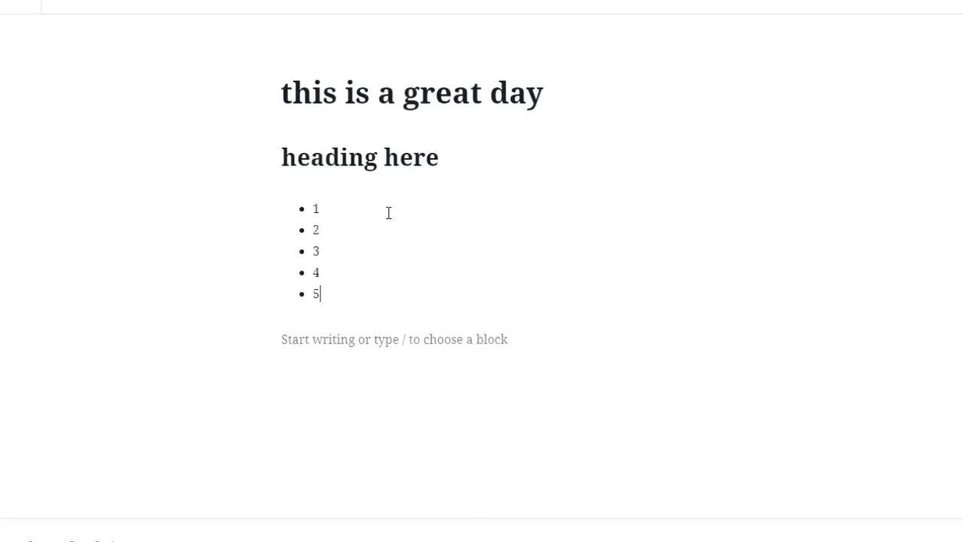
{"action": "key", "text": "Return"}
- Insert a Quote block below the list with the text "This is a quote", leaving the citation blank
{"action": "left_click", "coordinate": [425, 359]}
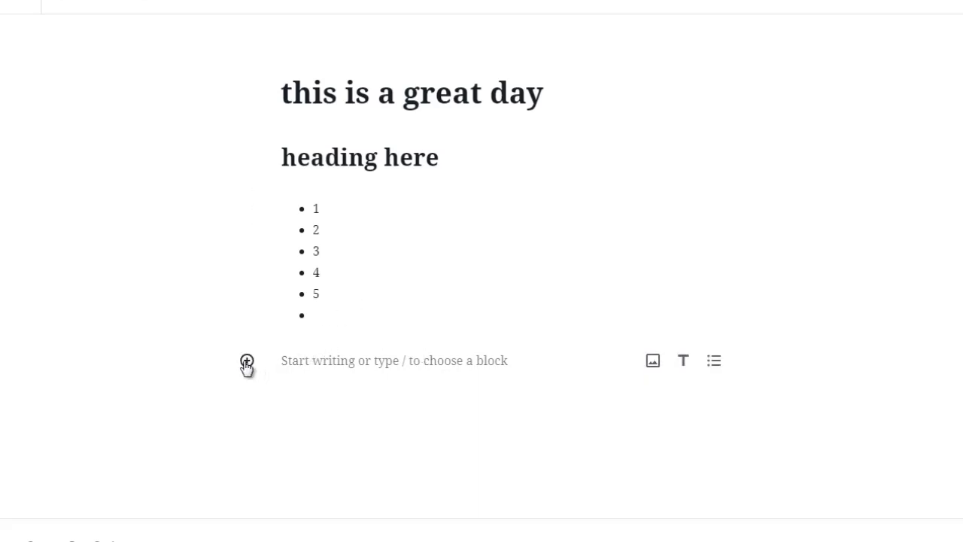
{"action": "left_click", "coordinate": [247, 362]}
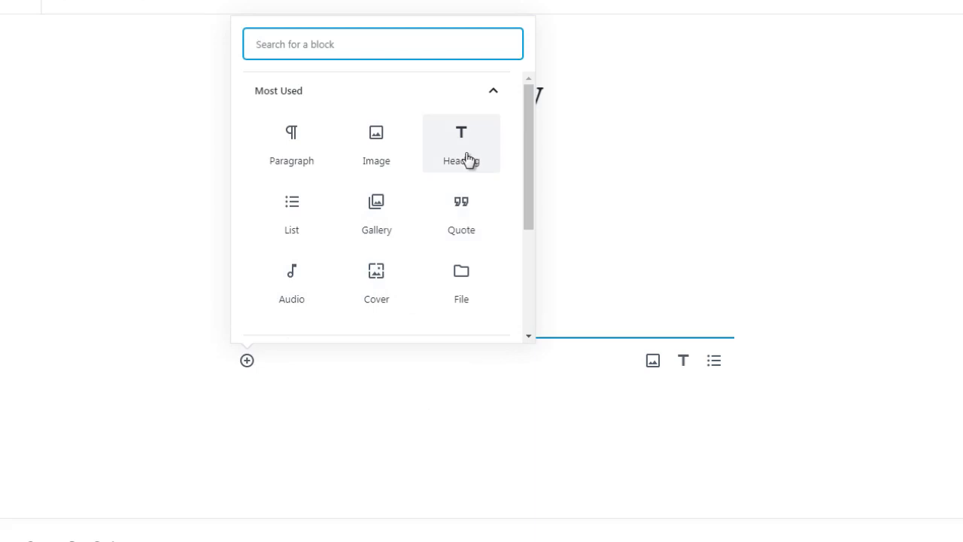
{"action": "left_click", "coordinate": [464, 213]}
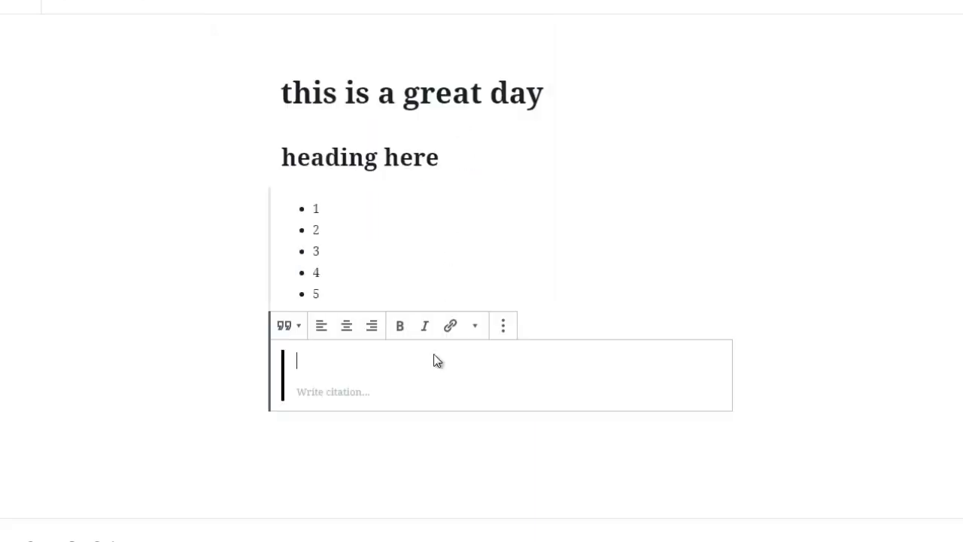
{"action": "type", "text": "This "}
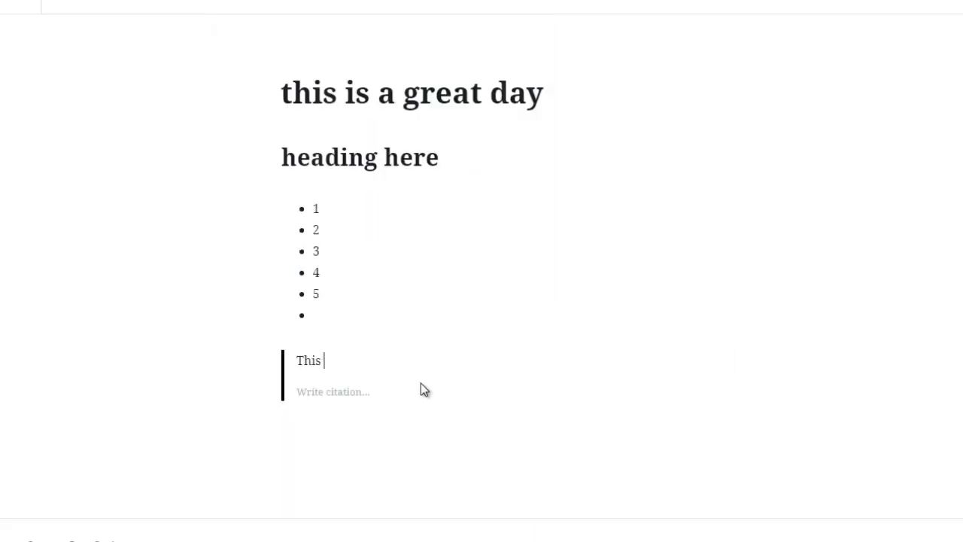
{"action": "type", "text": "is a quote"}
{"action": "left_click", "coordinate": [359, 462]}
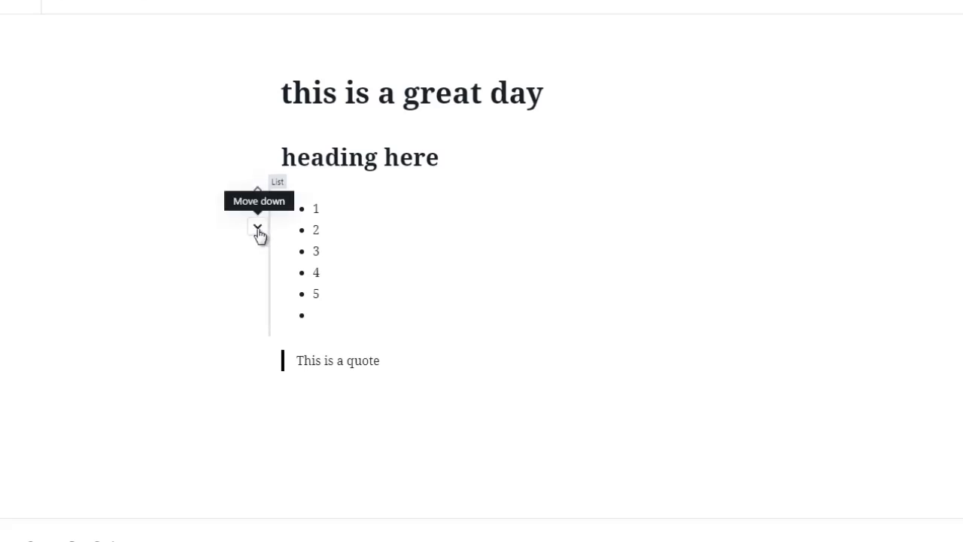
- Move the list block down below the quote and move the quote block back down beneath the list
{"action": "left_click", "coordinate": [257, 228]}
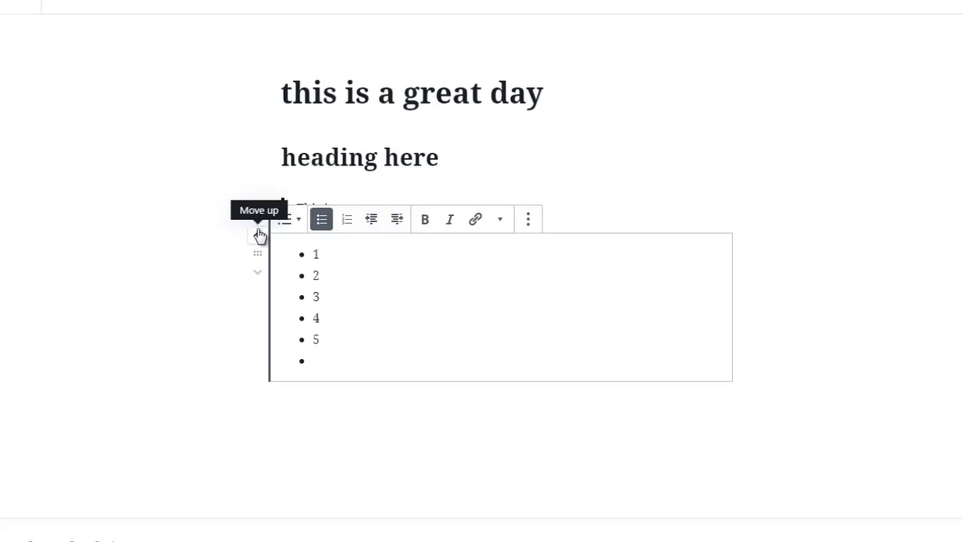
{"action": "left_click", "coordinate": [232, 267]}
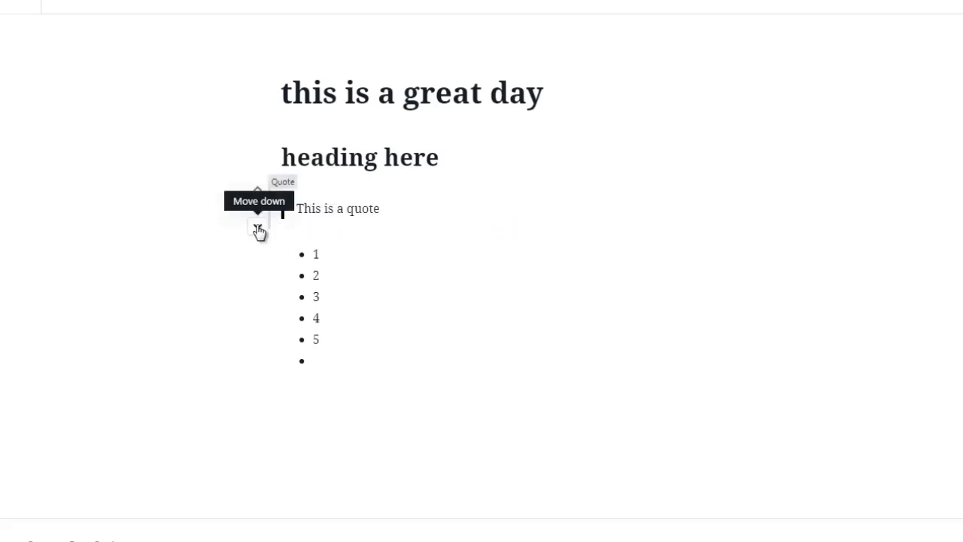
{"action": "left_click", "coordinate": [258, 228]}
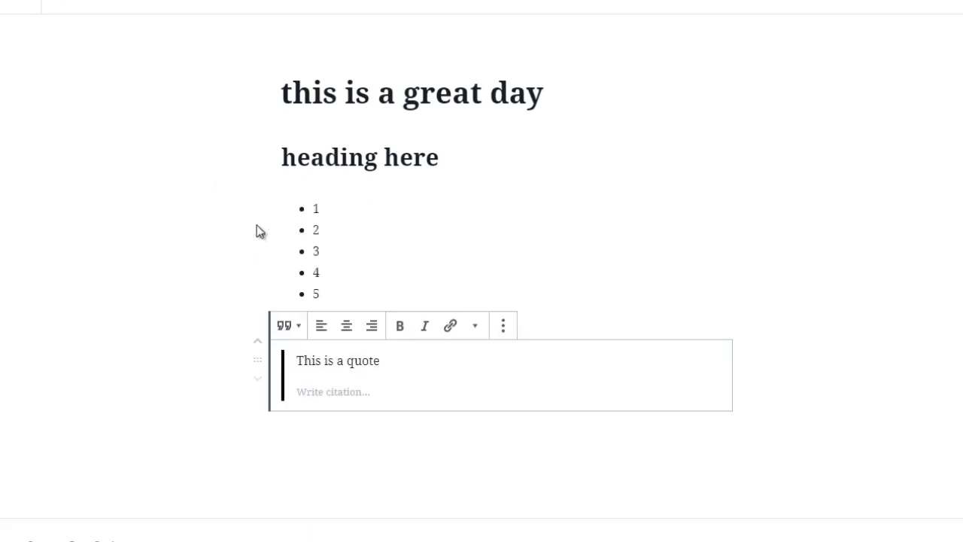
- Reposition the bulleted list block so it sits below the "This is a quote" block
{"action": "left_click", "coordinate": [233, 268]}
{"action": "mouse_move", "coordinate": [277, 242]}
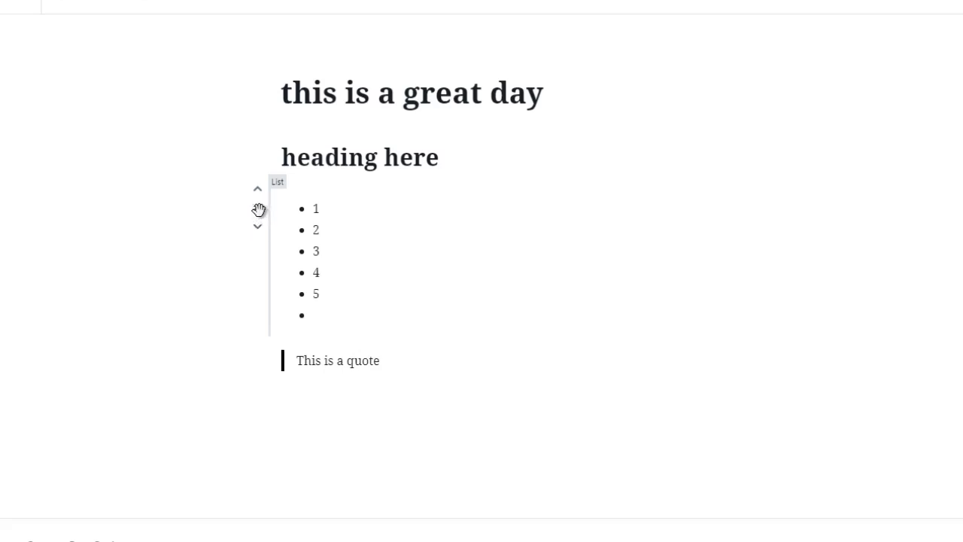
{"action": "left_click_drag", "start_coordinate": [259, 210], "coordinate": [280, 402]}
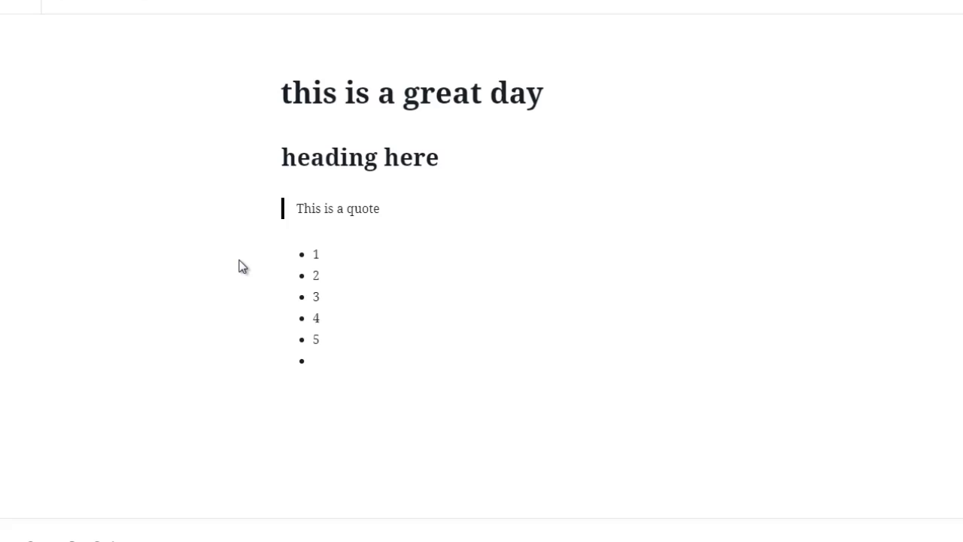
{"action": "left_click", "coordinate": [502, 231]}
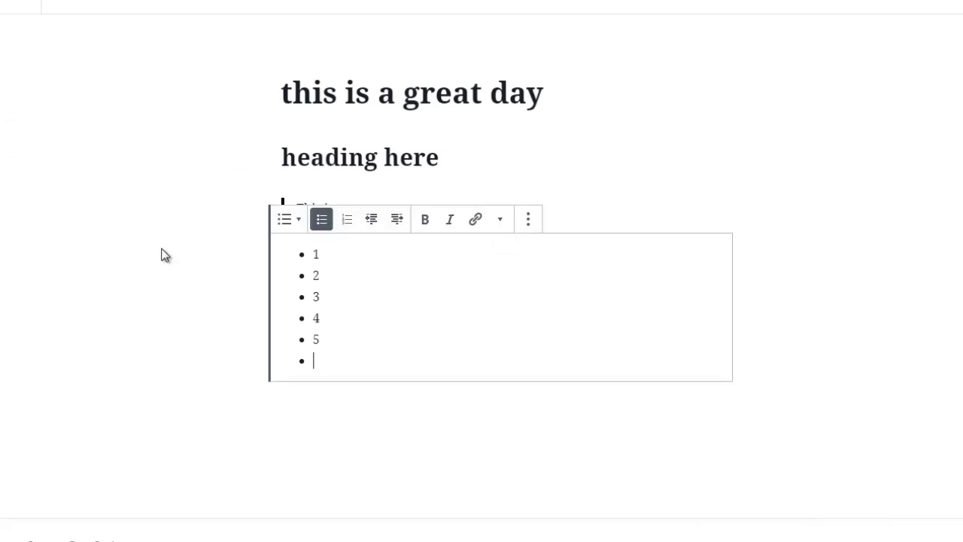
{"action": "left_click", "coordinate": [236, 285]}
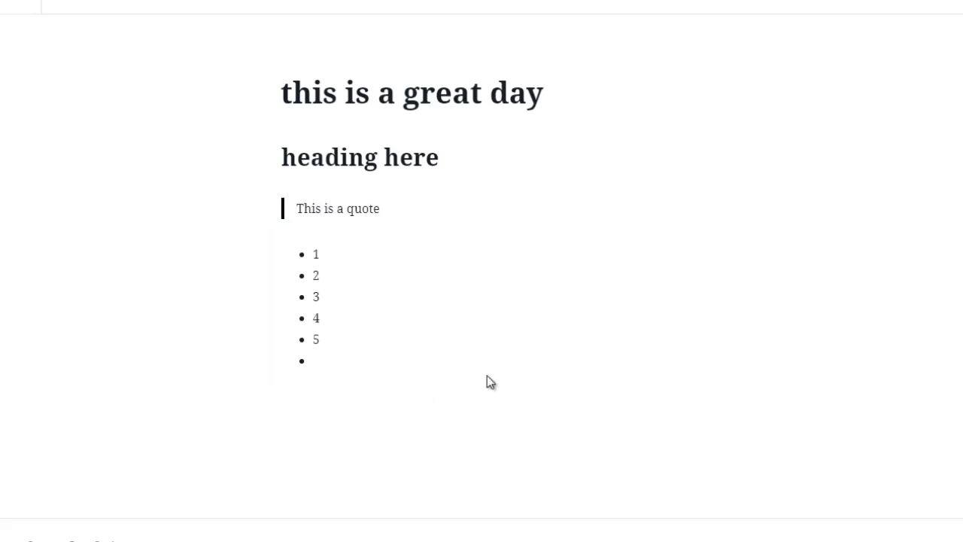
- Insert a Gallery block from the common blocks directly below the bulleted list
{"action": "mouse_move", "coordinate": [491, 388]}
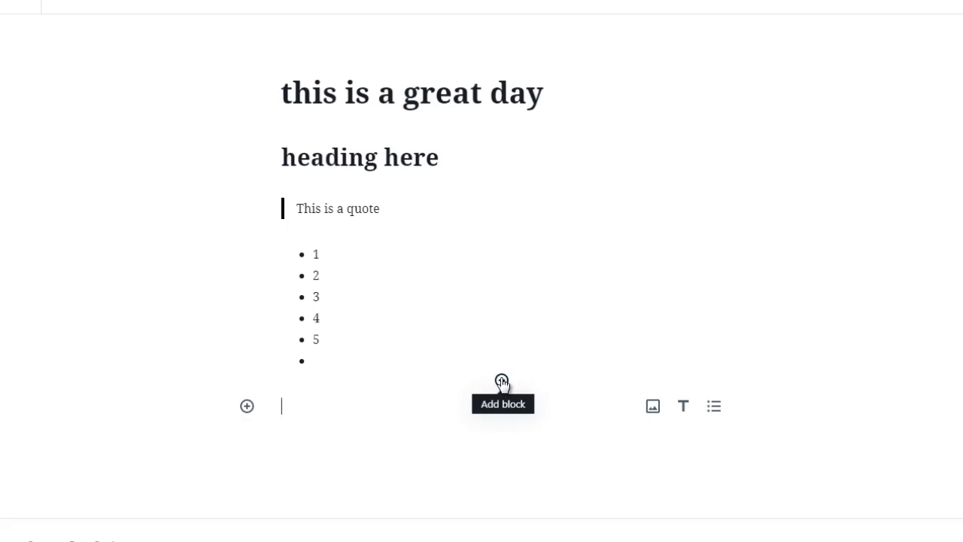
{"action": "left_click", "coordinate": [247, 407]}
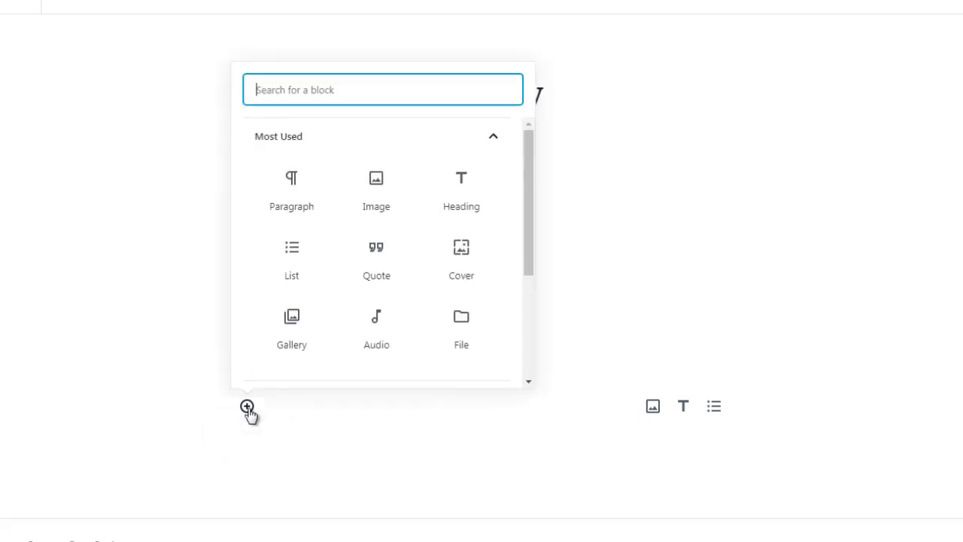
{"action": "left_click_drag", "start_coordinate": [532, 261], "coordinate": [524, 339]}
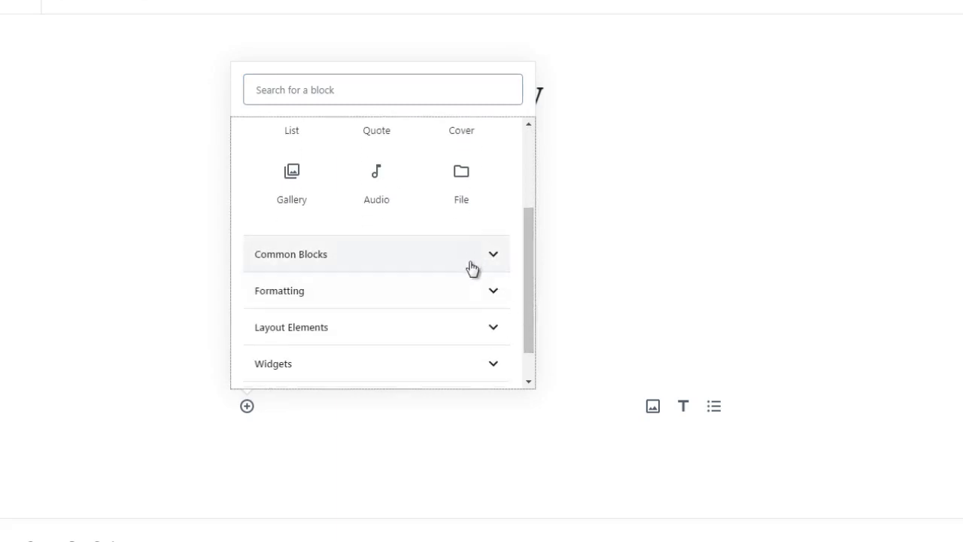
{"action": "left_click", "coordinate": [476, 263]}
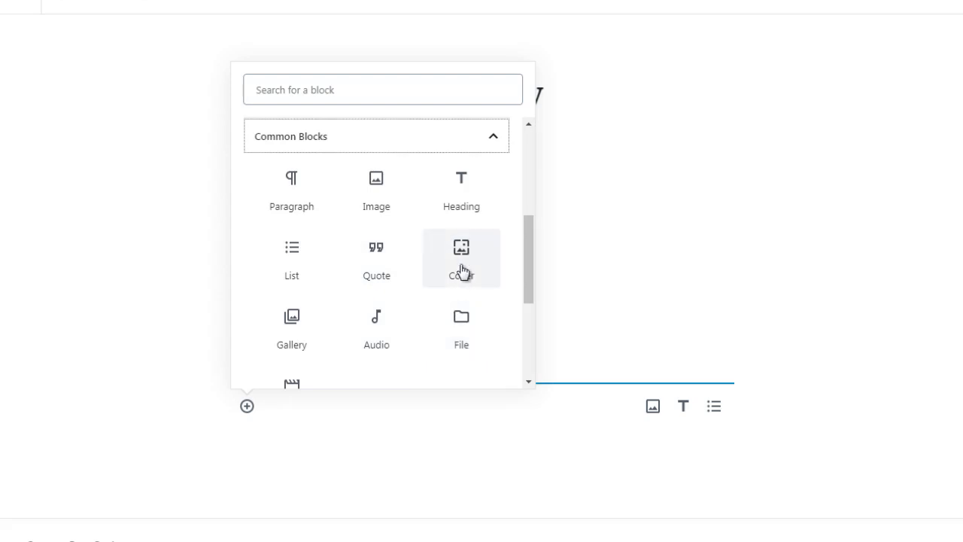
{"action": "left_click", "coordinate": [305, 333]}
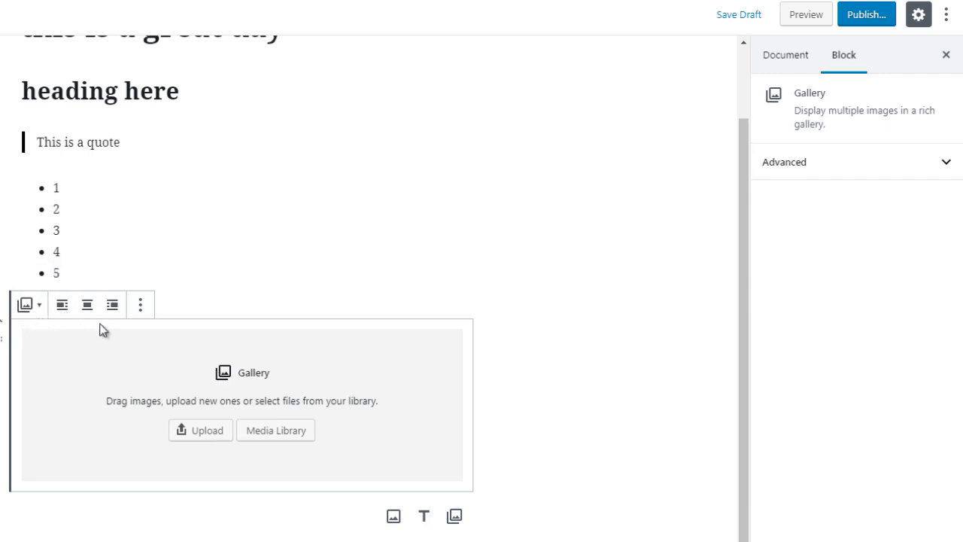
- Check which block types the gallery can be transformed into and which alignments it offers
{"action": "left_click", "coordinate": [29, 310]}
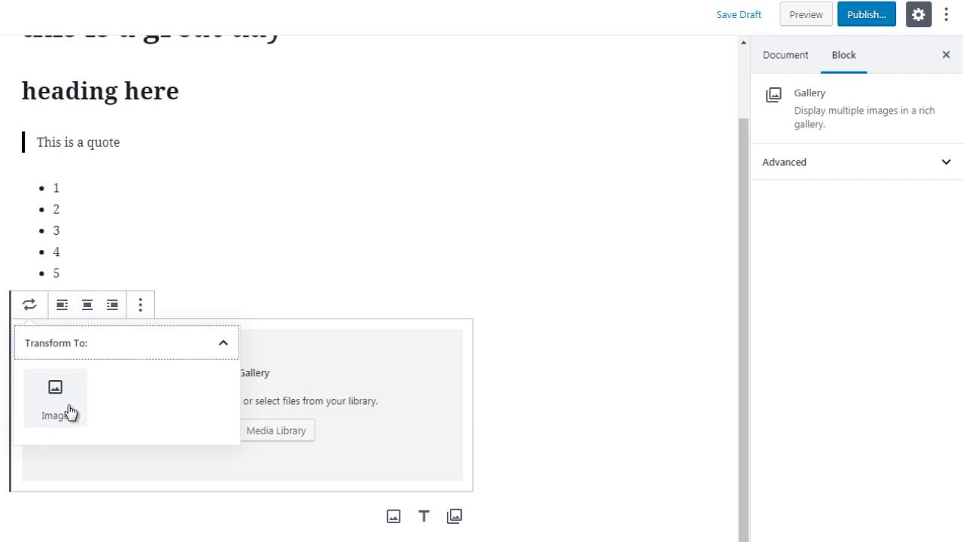
{"action": "left_click", "coordinate": [3, 377]}
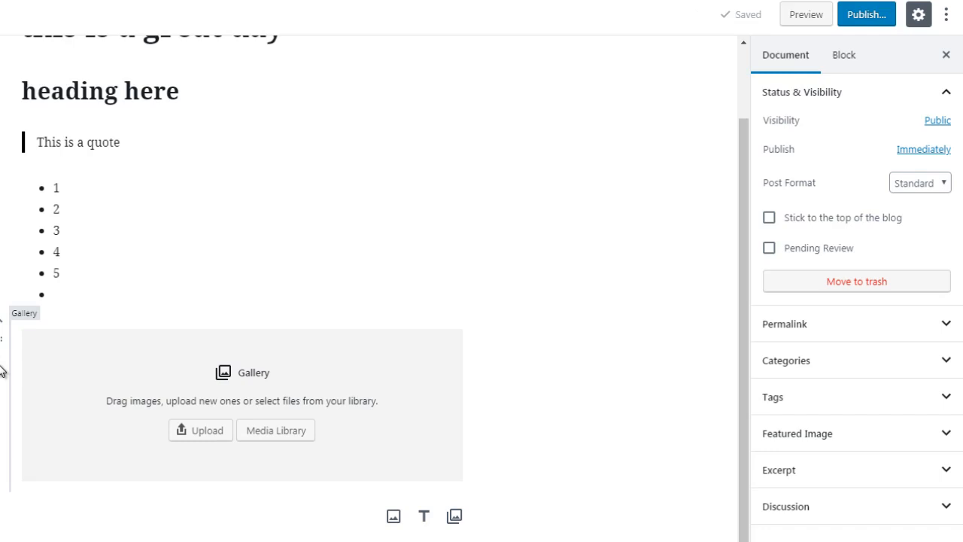
{"action": "left_click", "coordinate": [58, 369]}
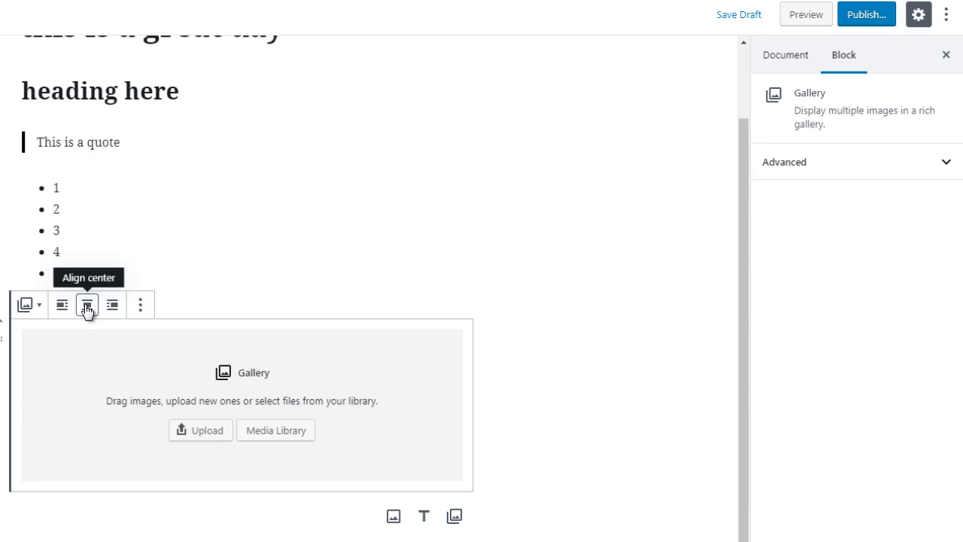
- Hide the block settings for the gallery block, and show them again
{"action": "left_click", "coordinate": [141, 307]}
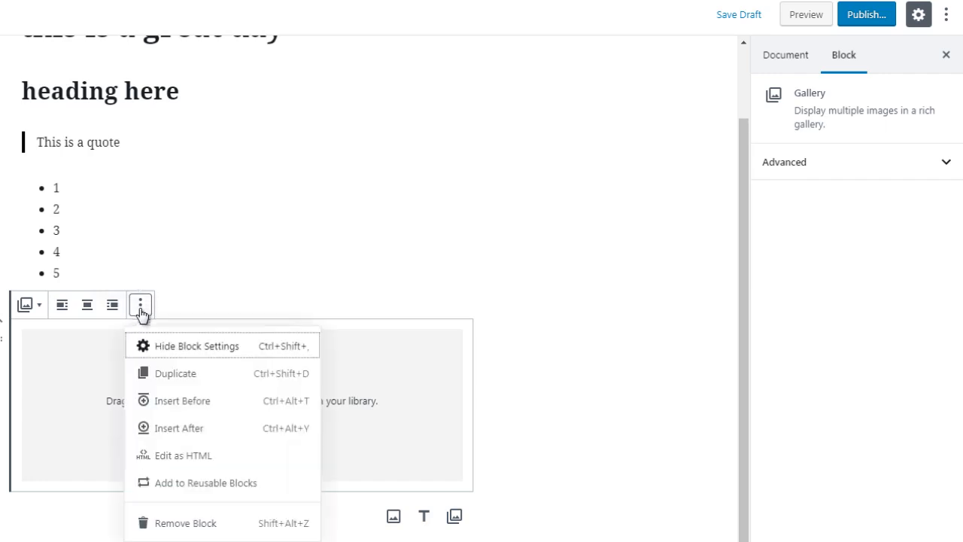
{"action": "left_click", "coordinate": [194, 355]}
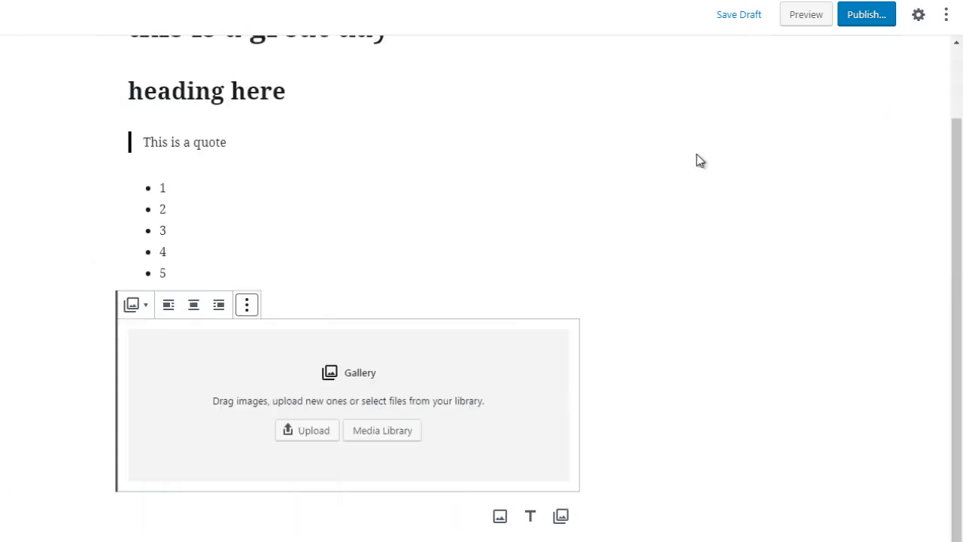
{"action": "left_click_drag", "start_coordinate": [956, 182], "coordinate": [926, 131]}
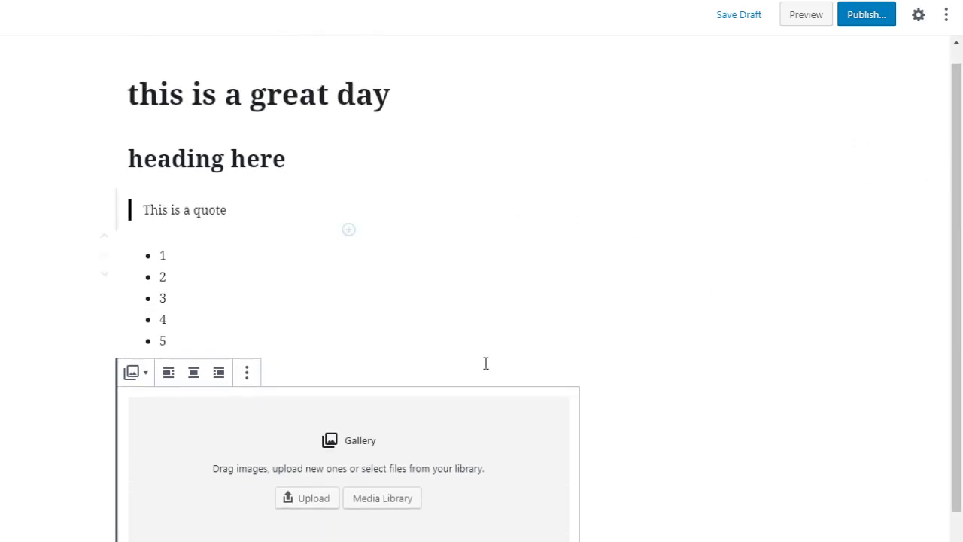
{"action": "mouse_move", "coordinate": [959, 194]}
{"action": "left_mouse_down"}
{"action": "mouse_move", "coordinate": [960, 185]}
{"action": "mouse_move", "coordinate": [962, 196]}
{"action": "left_mouse_up"}
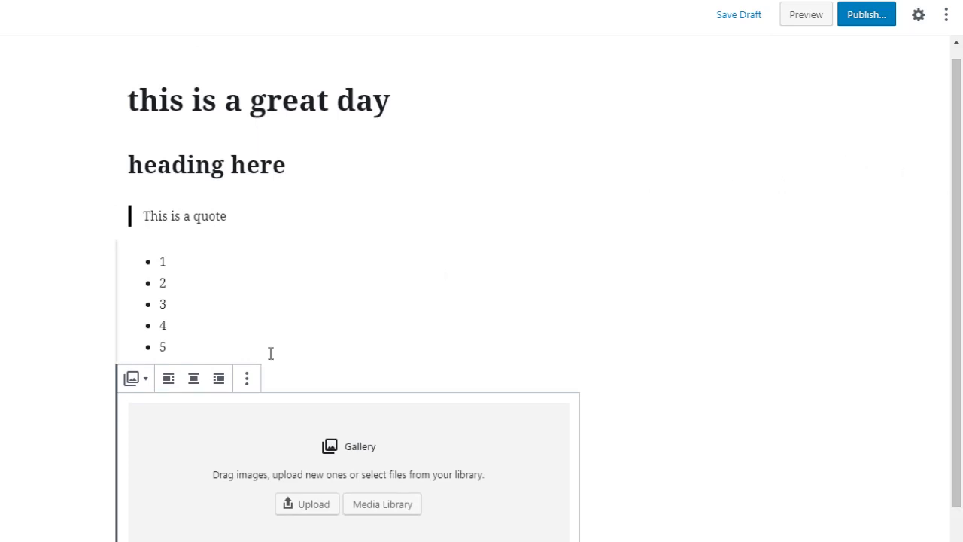
{"action": "left_click", "coordinate": [246, 380]}
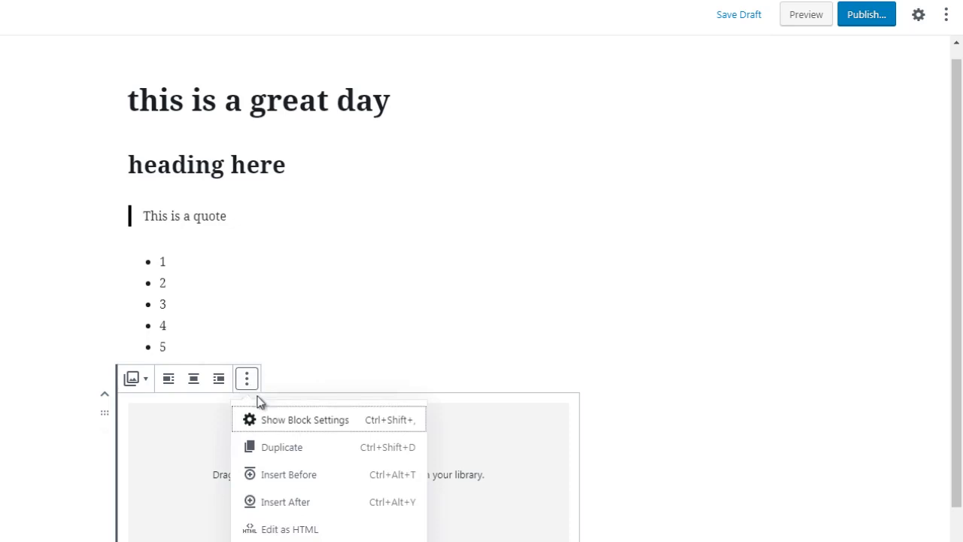
{"action": "left_click", "coordinate": [298, 426]}
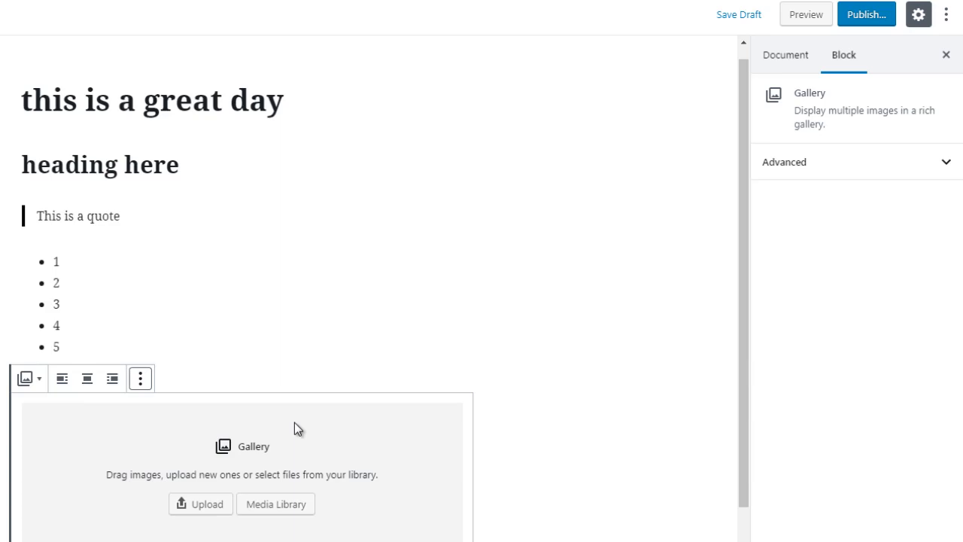
- Duplicate the gallery block, and remove the duplicate
{"action": "left_click", "coordinate": [140, 380]}
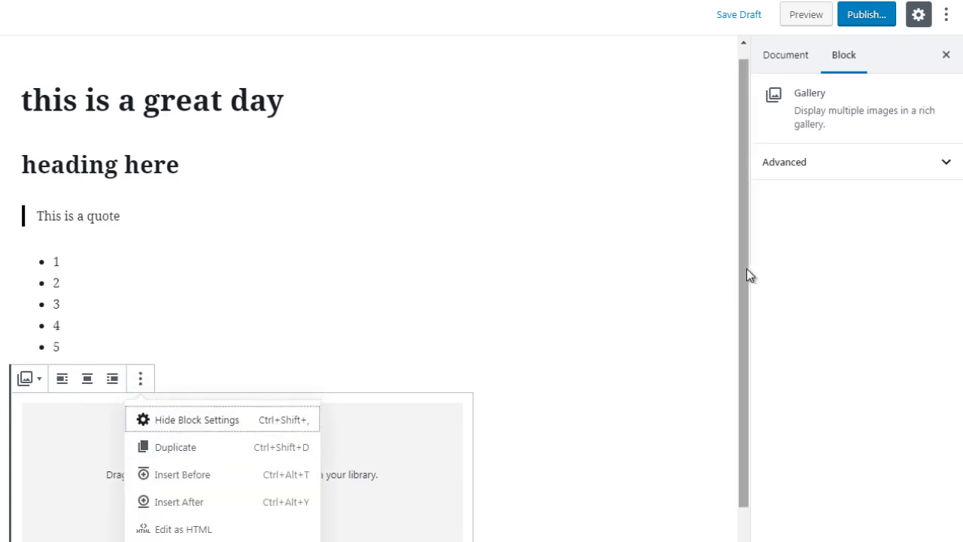
{"action": "left_click_drag", "start_coordinate": [748, 269], "coordinate": [749, 315]}
{"action": "left_click", "coordinate": [532, 331]}
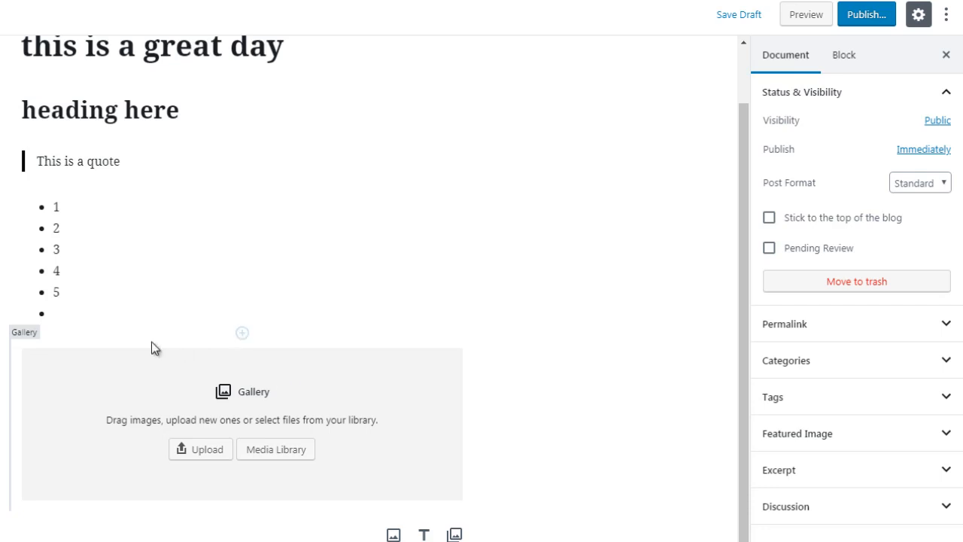
{"action": "left_click", "coordinate": [136, 359]}
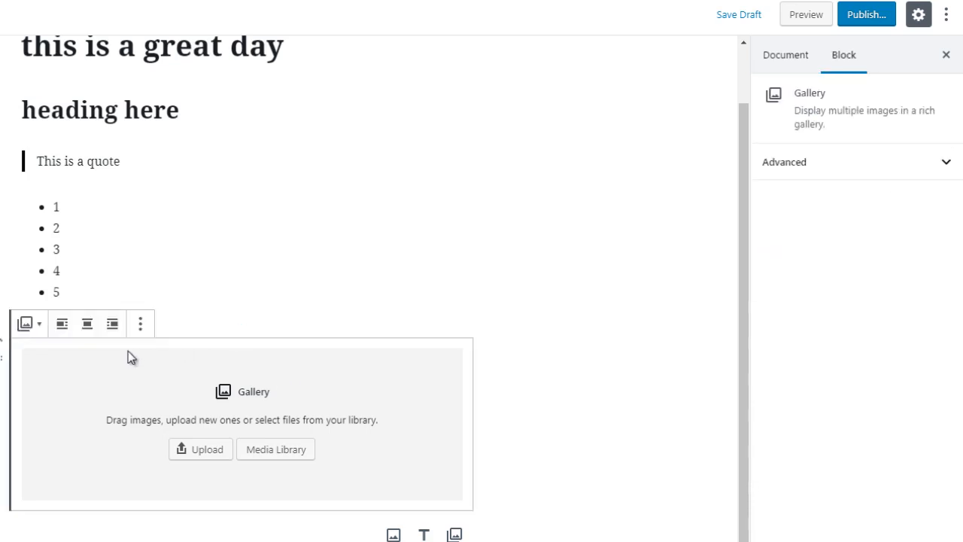
{"action": "left_click", "coordinate": [141, 325]}
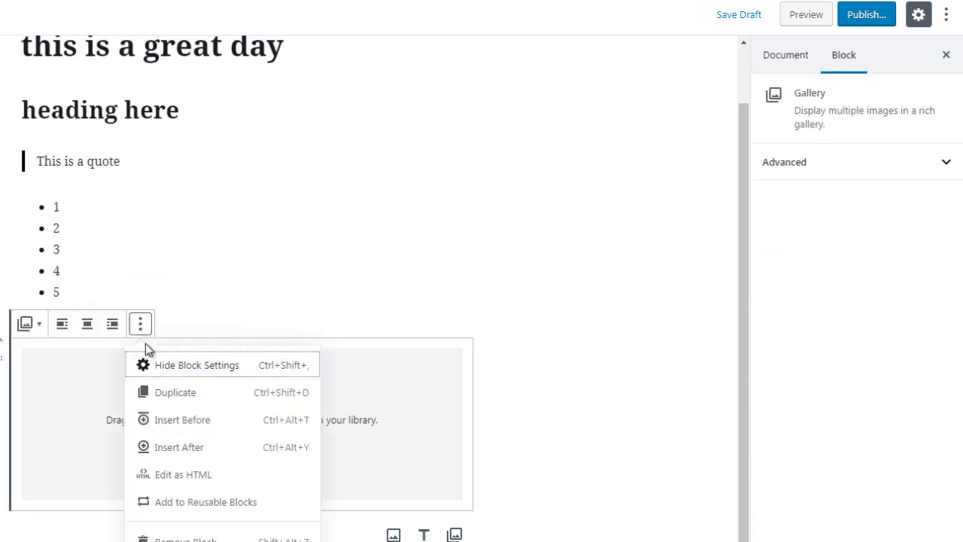
{"action": "left_click", "coordinate": [194, 397]}
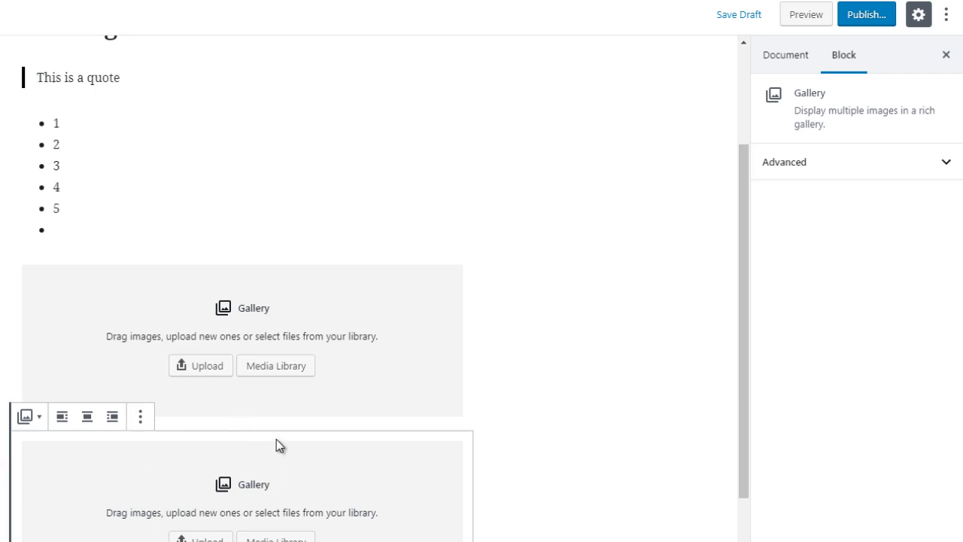
{"action": "left_click", "coordinate": [140, 417]}
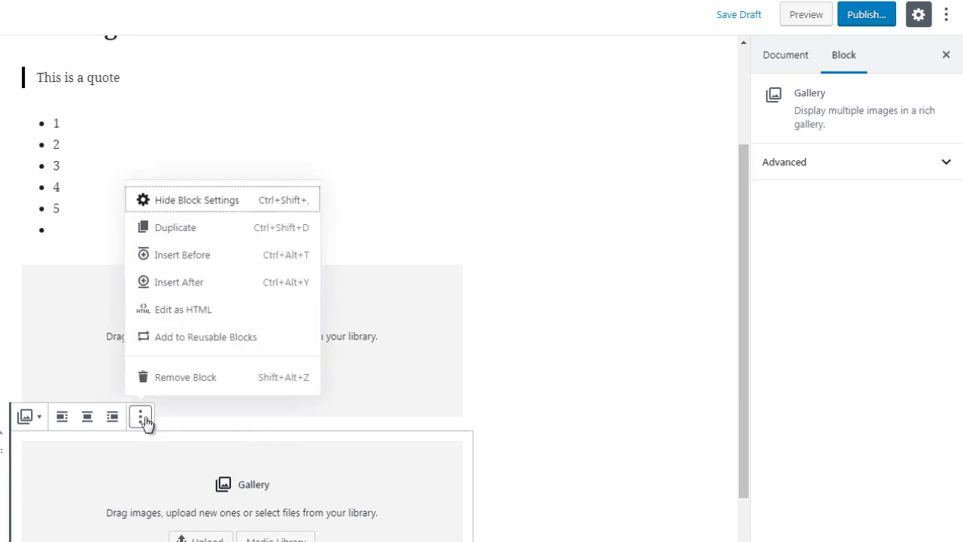
{"action": "left_click", "coordinate": [184, 381]}
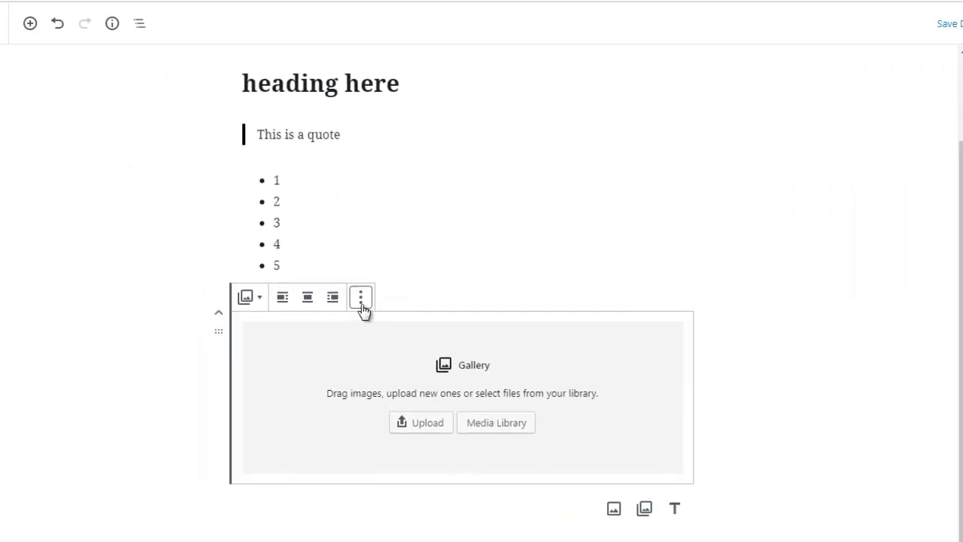
- Insert an empty block before the gallery, between it and the bulleted list
{"action": "left_click", "coordinate": [362, 304]}
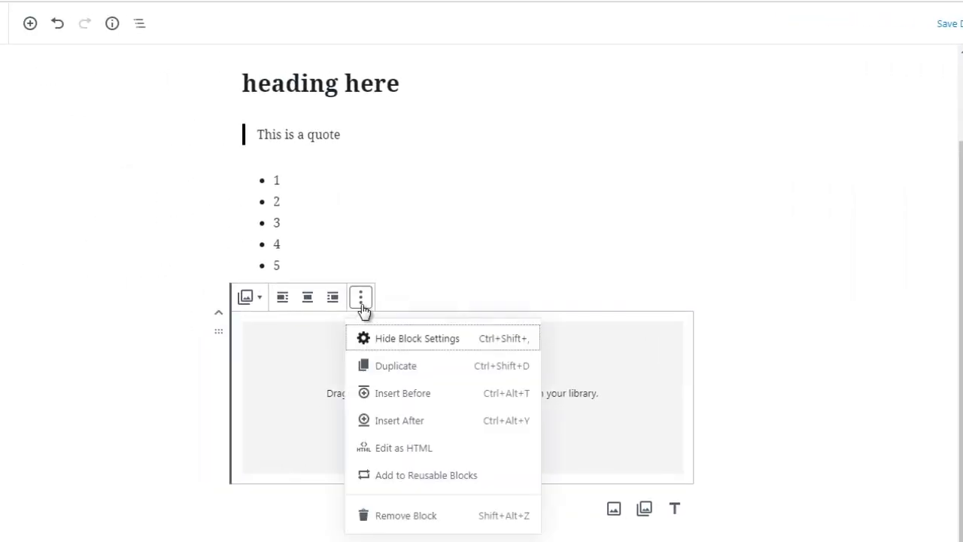
{"action": "left_click", "coordinate": [384, 393]}
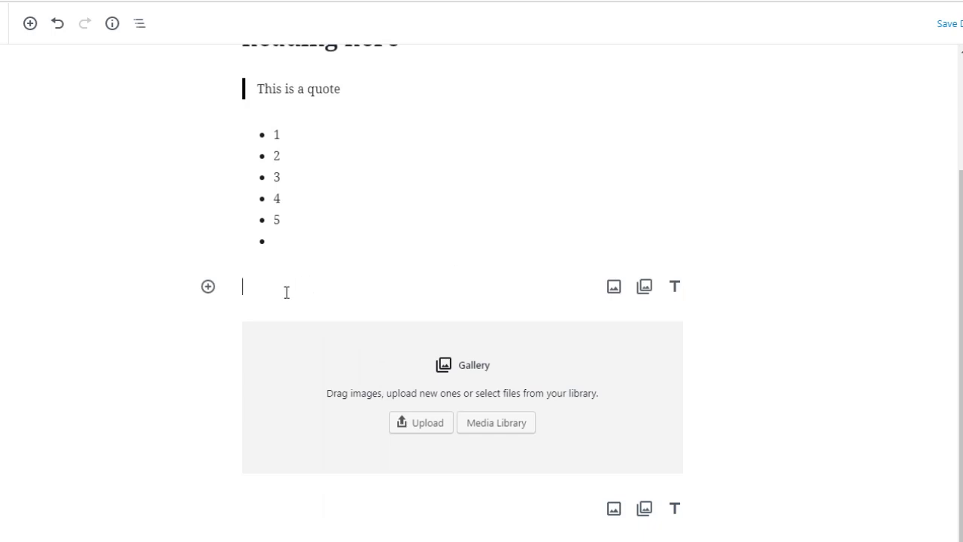
{"action": "left_click", "coordinate": [148, 388]}
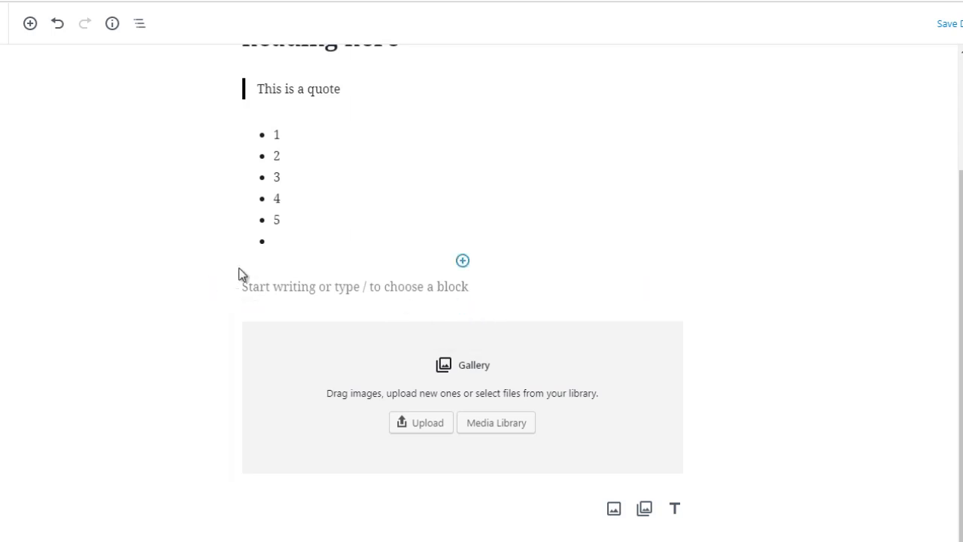
- Review the gallery block's remaining options, and compare the controls offered by the list and quote blocks
{"action": "left_click", "coordinate": [352, 342]}
{"action": "left_click", "coordinate": [362, 298]}
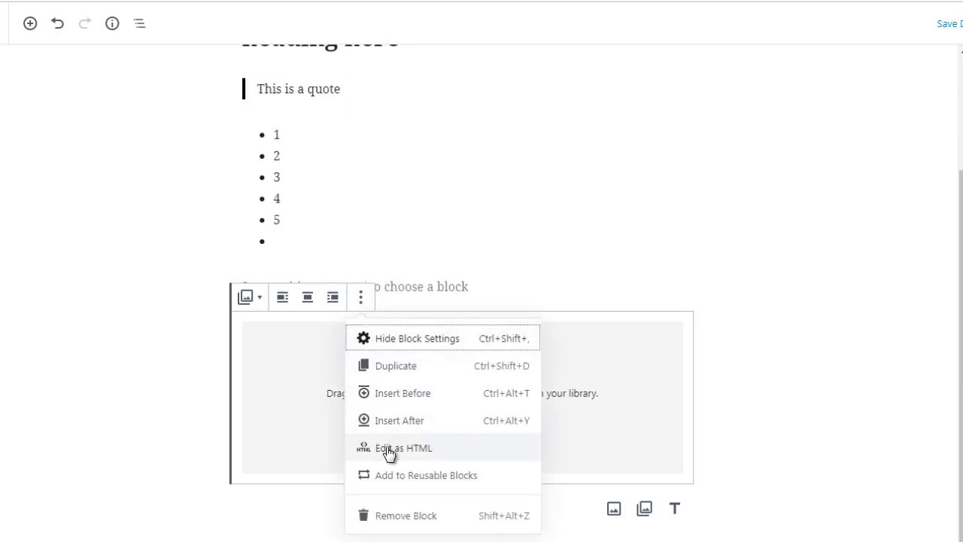
{"action": "left_click", "coordinate": [162, 295]}
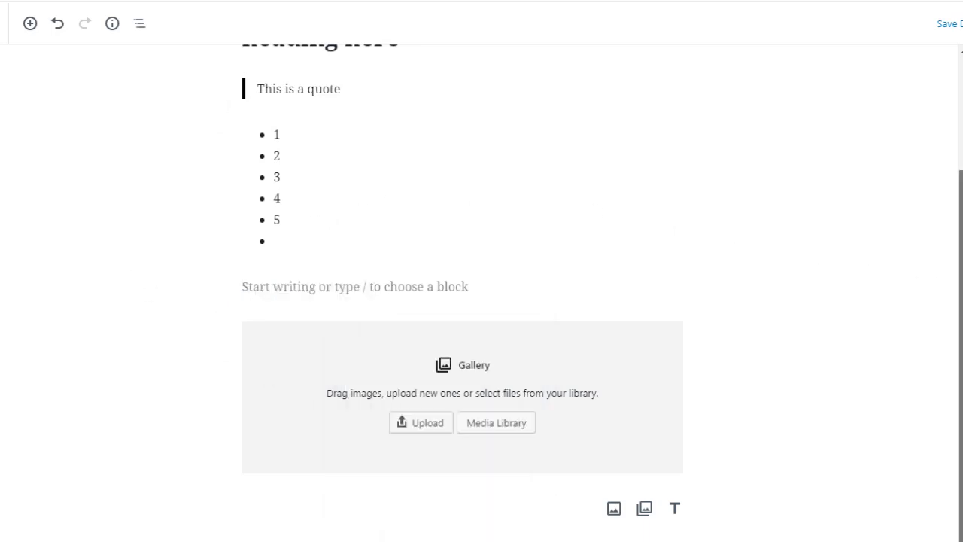
{"action": "scroll", "coordinate": [540, 206], "scroll_direction": "up", "scroll_amount": 1}
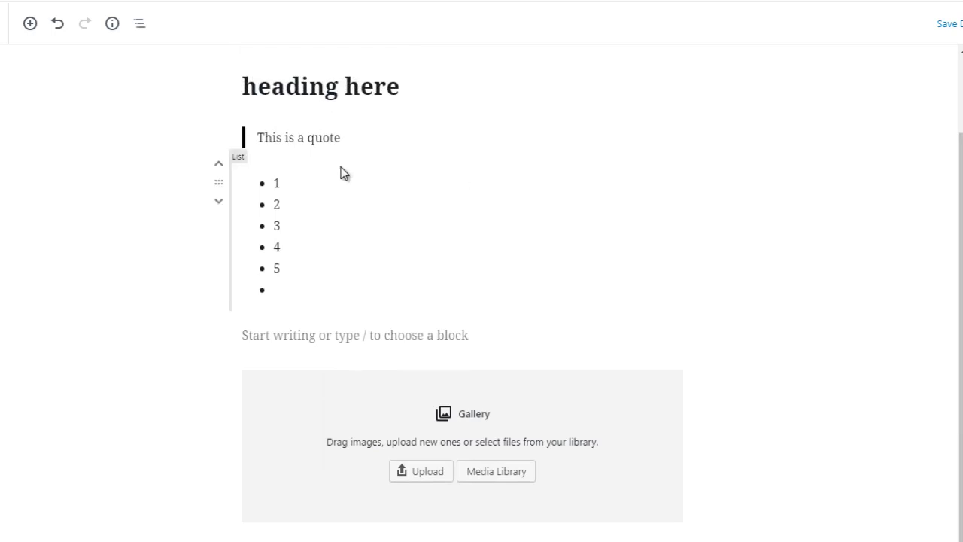
{"action": "left_click", "coordinate": [312, 241]}
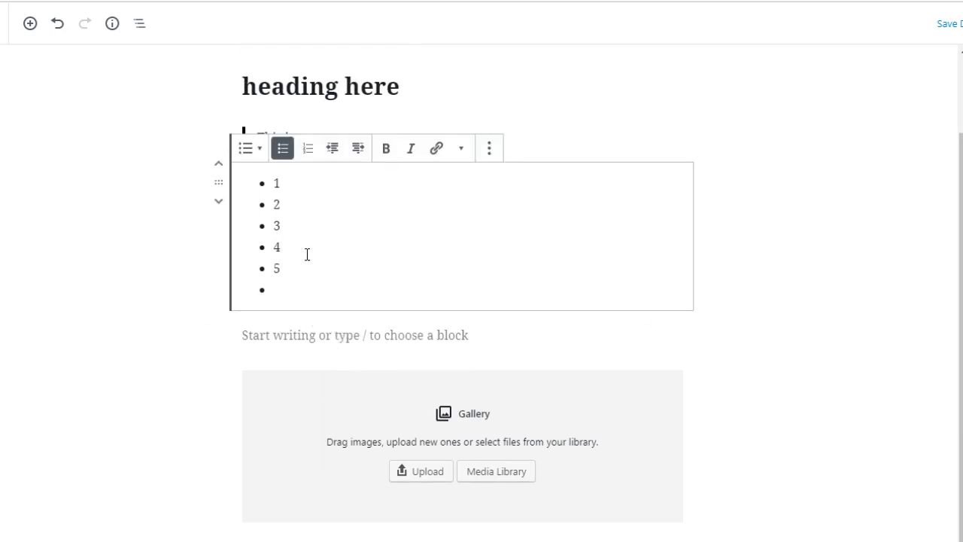
{"action": "left_click", "coordinate": [193, 312]}
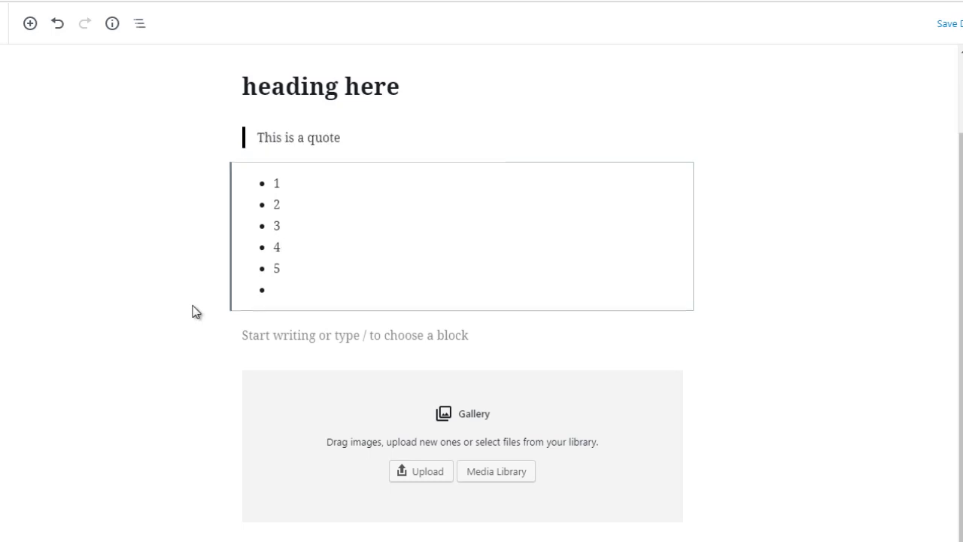
{"action": "left_click", "coordinate": [310, 137]}
{"action": "left_click", "coordinate": [179, 261]}
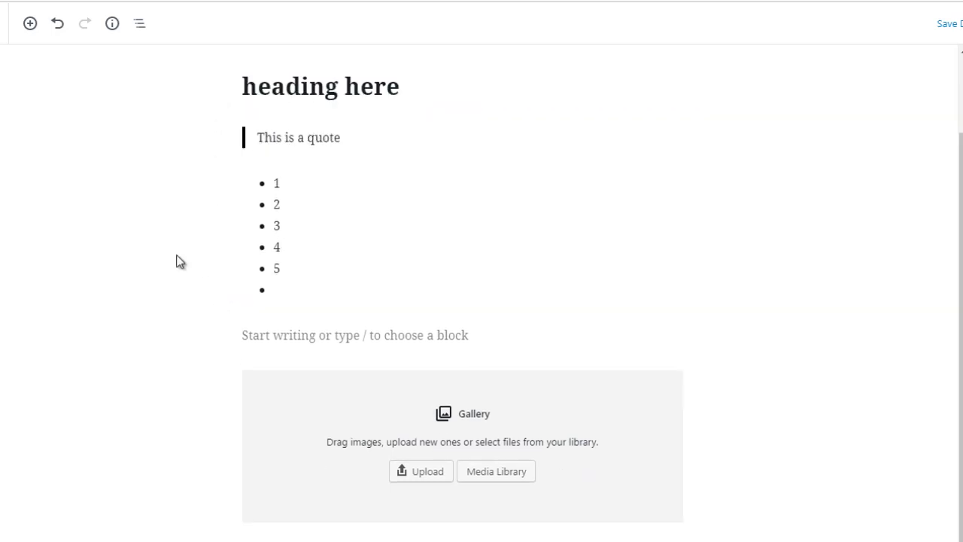
{"action": "mouse_move", "coordinate": [415, 159]}
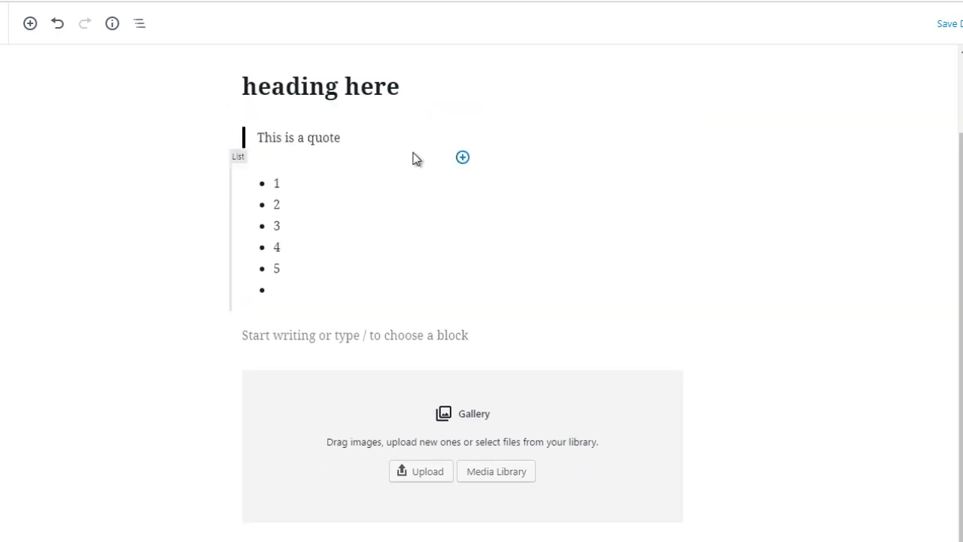
- Insert a paragraph block between the quote and the bulleted list, reading "this is a paragraph"
{"action": "left_click", "coordinate": [462, 163]}
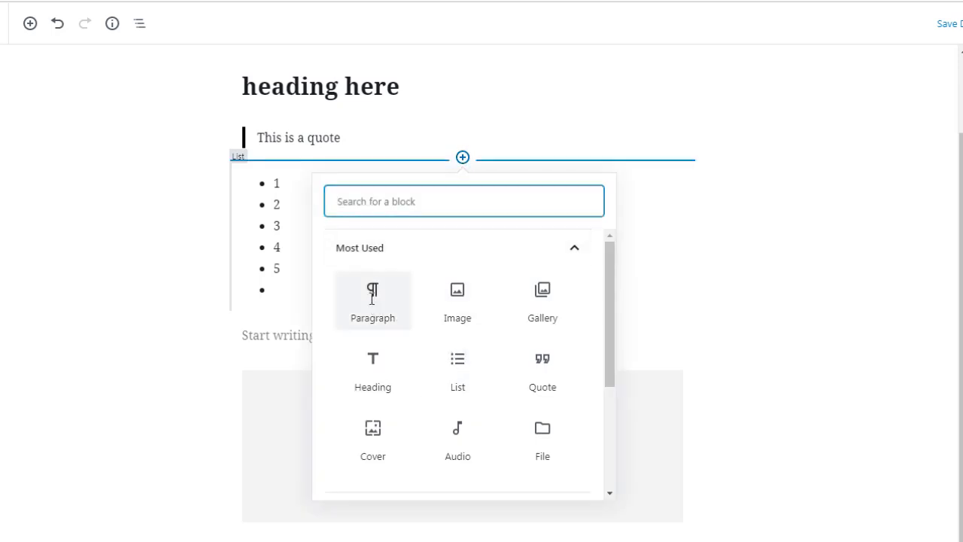
{"action": "left_click", "coordinate": [373, 301]}
{"action": "left_click", "coordinate": [369, 297]}
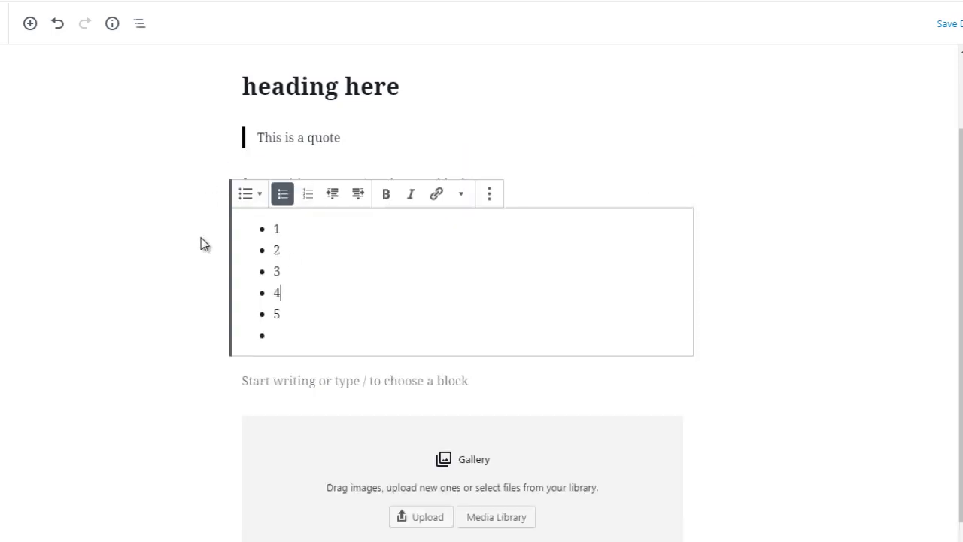
{"action": "left_click", "coordinate": [292, 183]}
{"action": "type", "text": "t"}
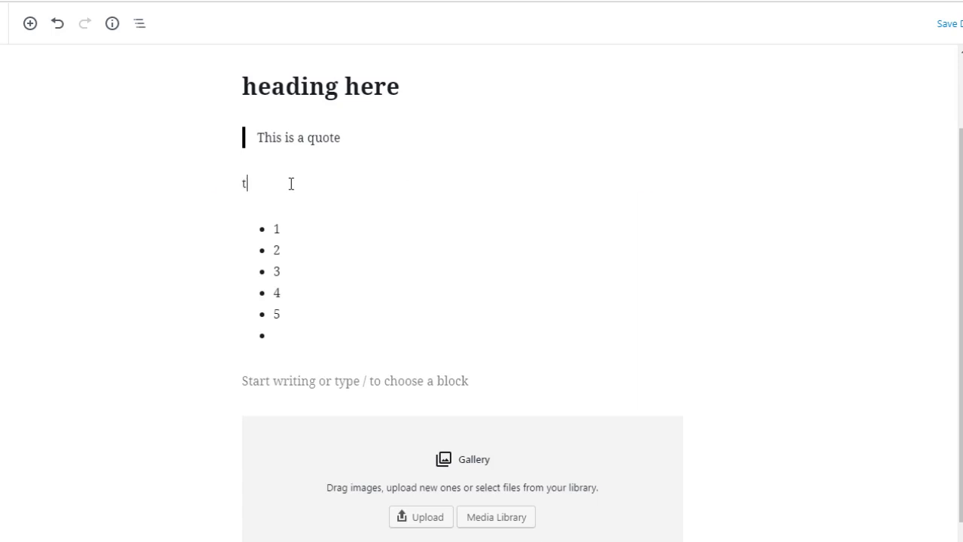
{"action": "type", "text": "his is a paragraph"}
{"action": "left_click", "coordinate": [198, 223]}
- Switch the new paragraph block to HTML editing
{"action": "left_click", "coordinate": [269, 188]}
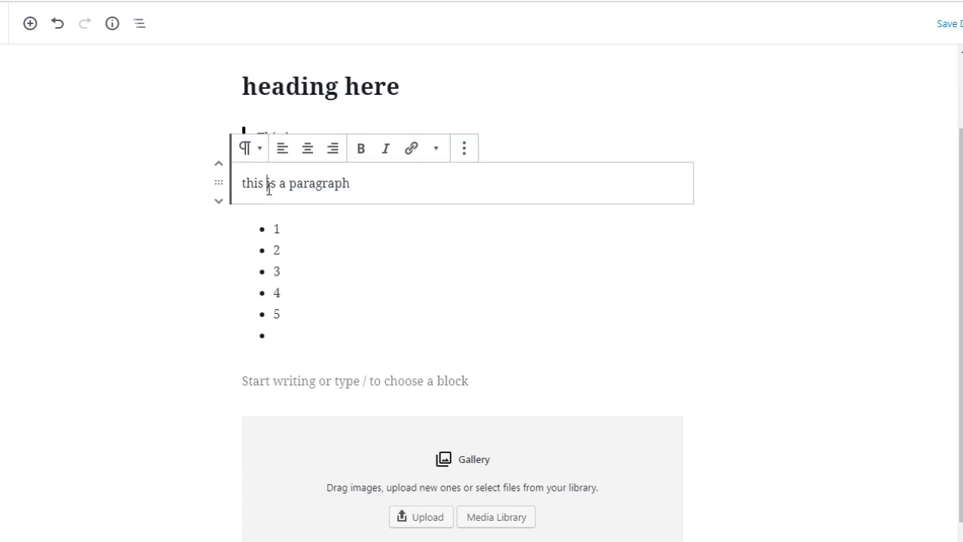
{"action": "left_click", "coordinate": [465, 150]}
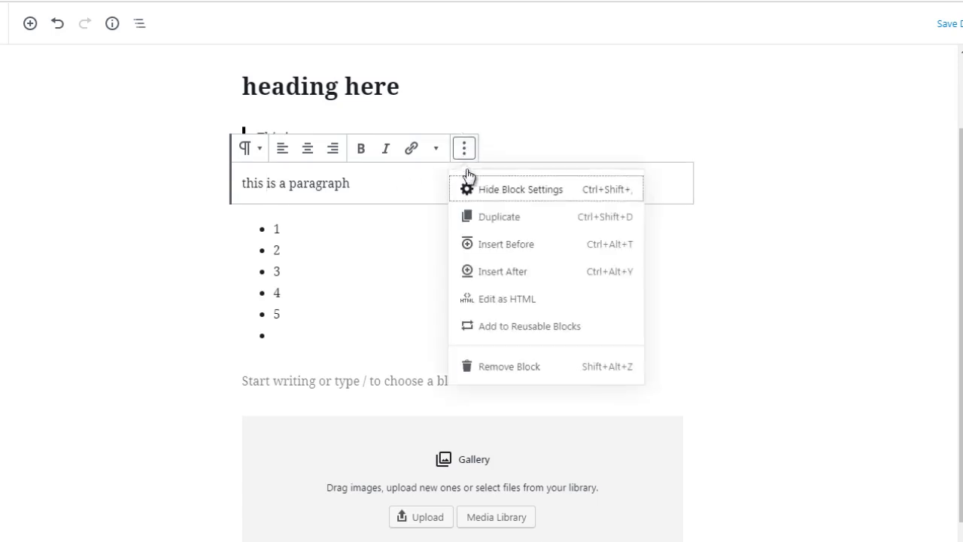
{"action": "left_click", "coordinate": [494, 301]}
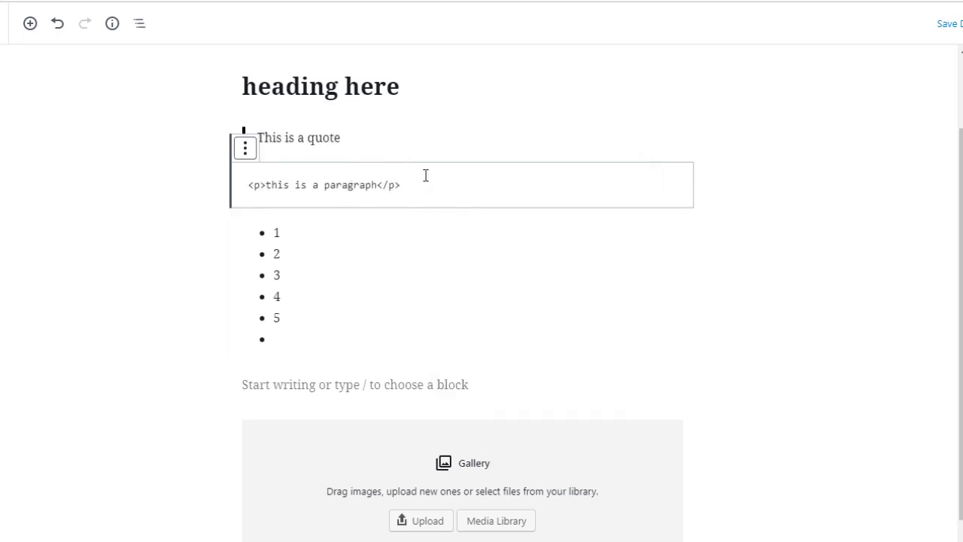
- Add the paragraph block to the reusable blocks and save it under the name Template1
{"action": "left_click", "coordinate": [249, 153]}
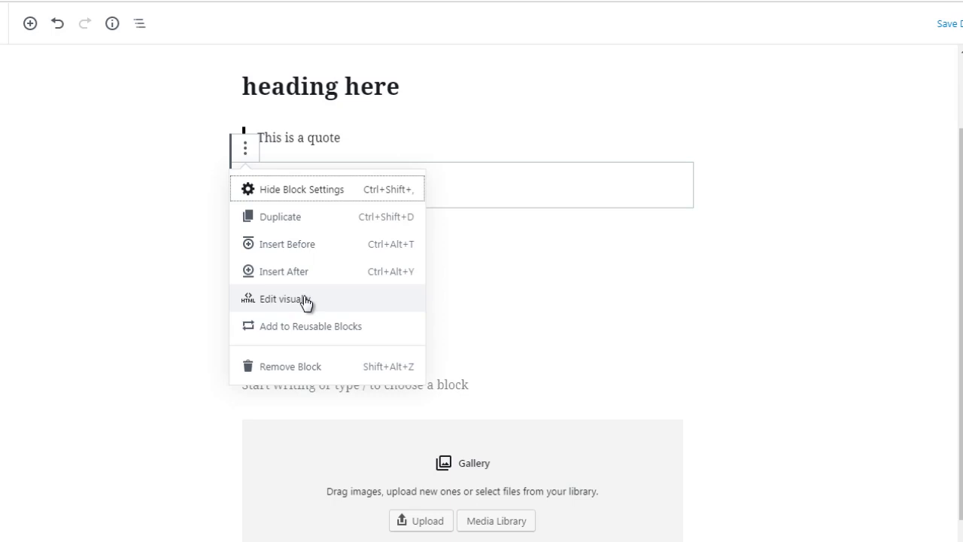
{"action": "left_click", "coordinate": [261, 329]}
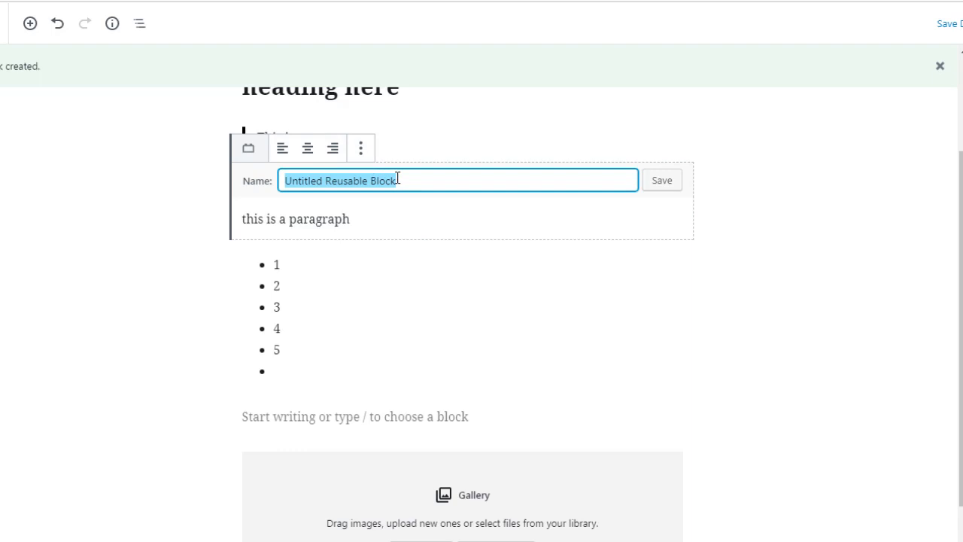
{"action": "type", "text": "Template1"}
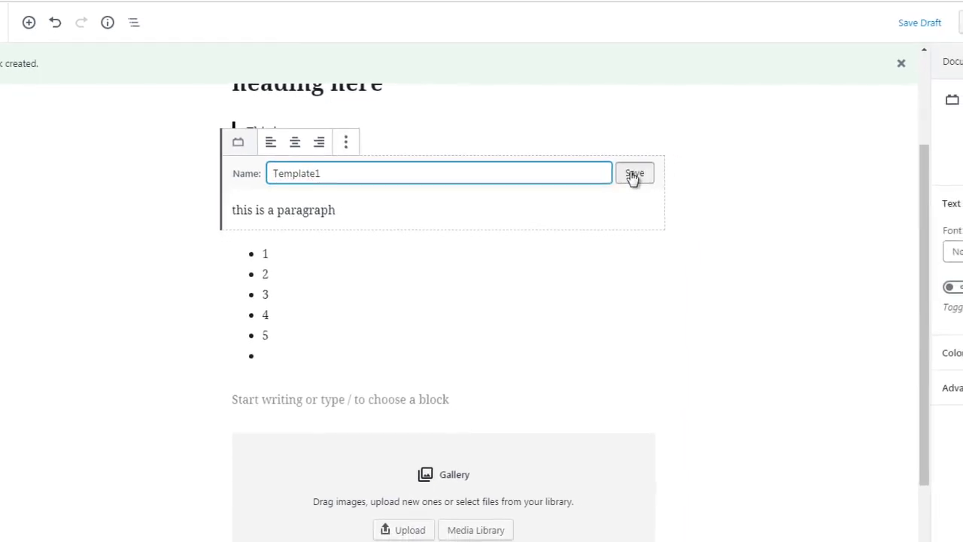
{"action": "left_click", "coordinate": [633, 174]}
{"action": "left_click", "coordinate": [166, 198]}
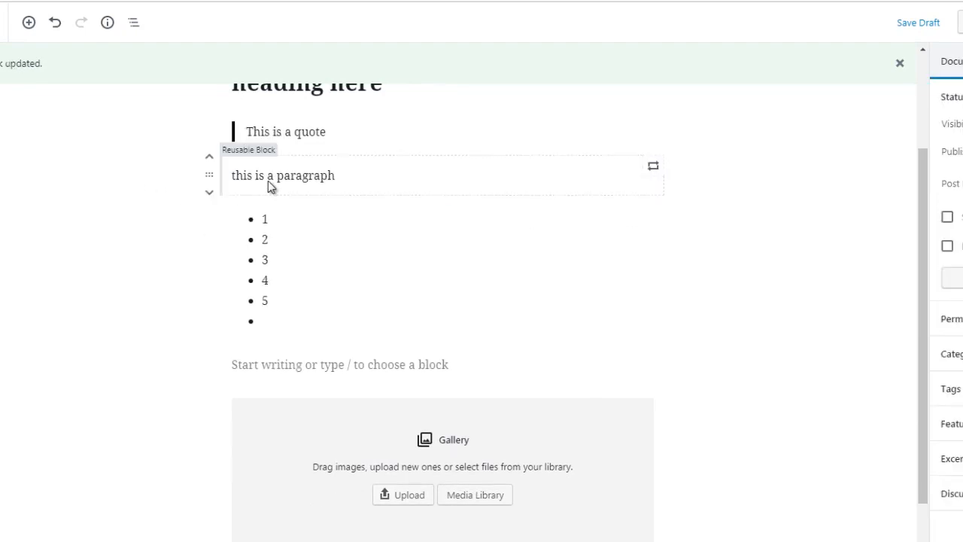
- Insert the reusable block Template1 between the existing reusable paragraph and the bulleted list
{"action": "left_click", "coordinate": [442, 196]}
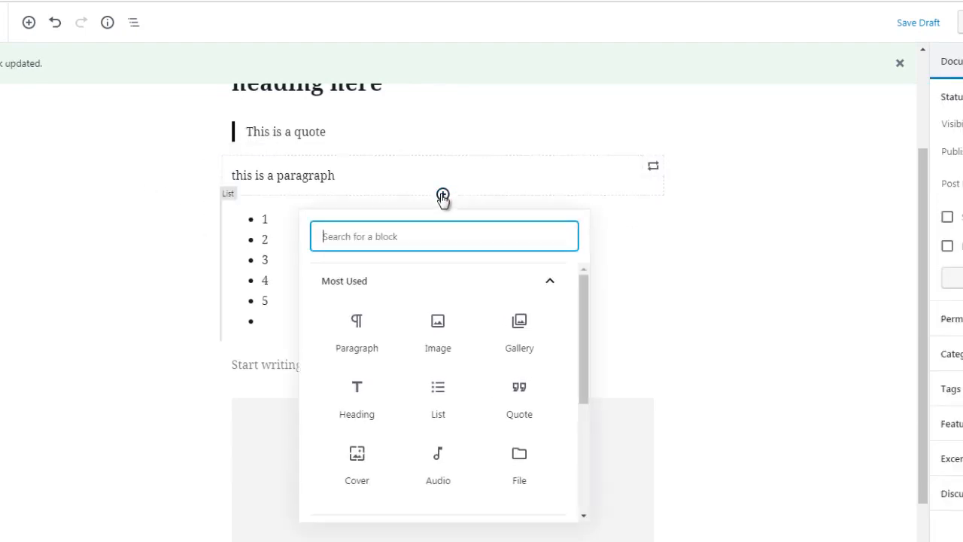
{"action": "left_click", "coordinate": [584, 374]}
{"action": "left_click_drag", "start_coordinate": [583, 374], "coordinate": [582, 486]}
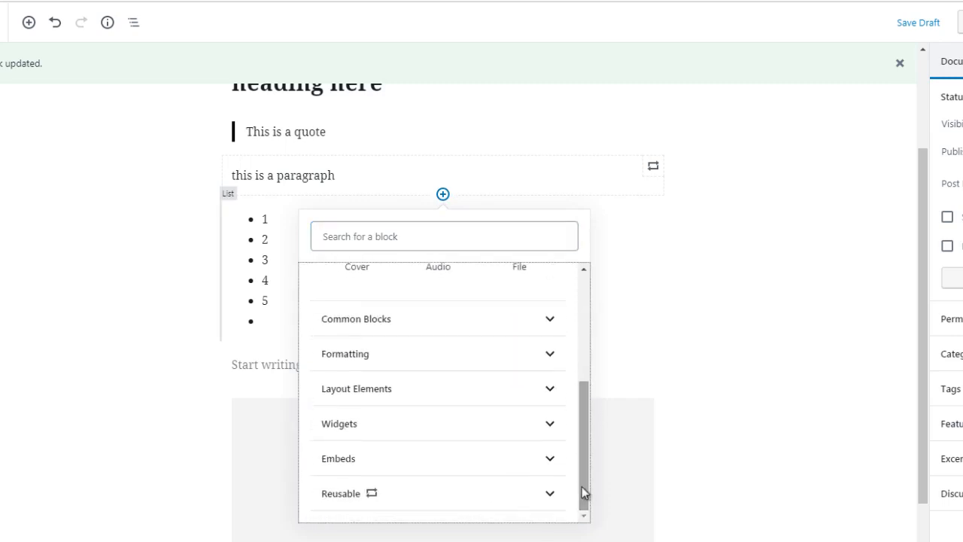
{"action": "left_click", "coordinate": [532, 495]}
{"action": "mouse_move", "coordinate": [361, 458]}
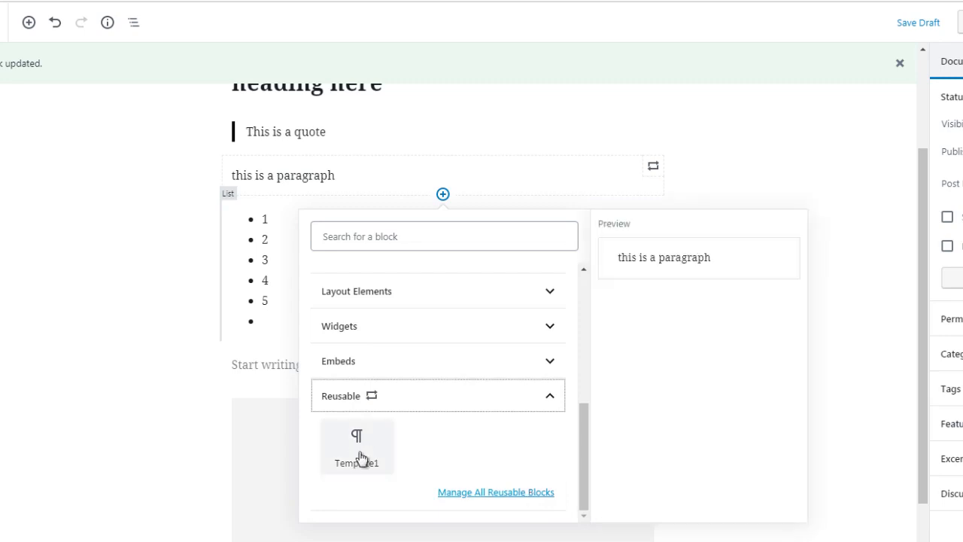
{"action": "left_click", "coordinate": [356, 447]}
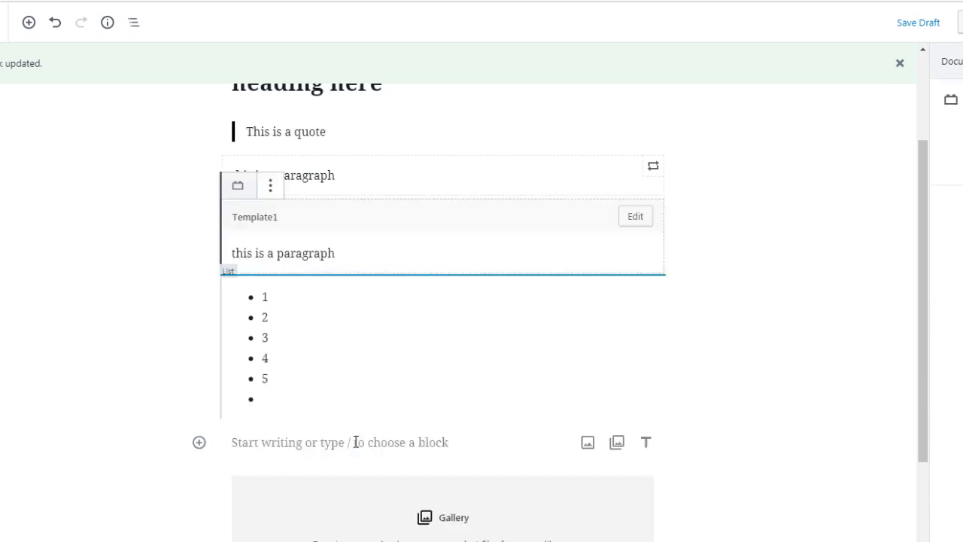
{"action": "left_click", "coordinate": [153, 301]}
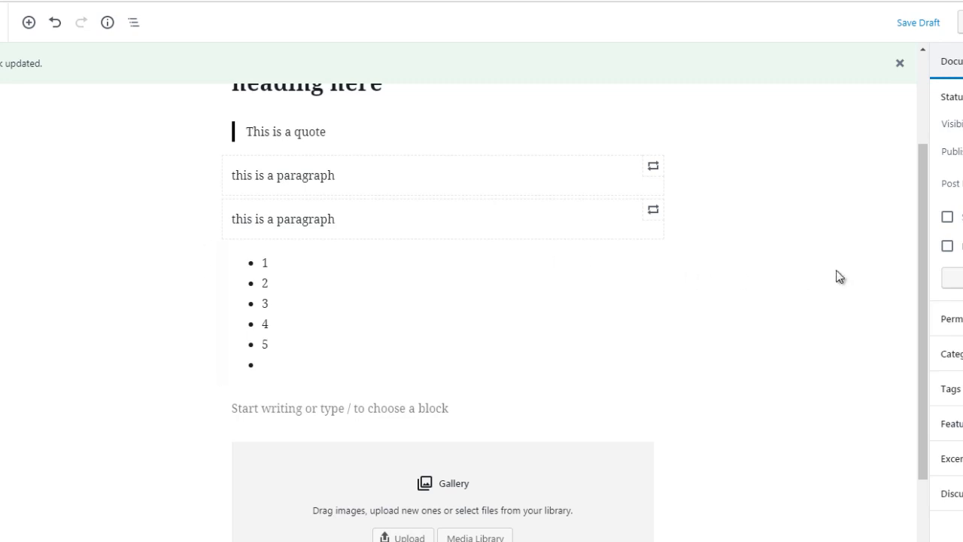
- Add an image block below the gallery block at the end of the post
{"action": "scroll", "coordinate": [921, 301], "scroll_direction": "down", "scroll_amount": 1}
{"action": "scroll", "coordinate": [919, 323], "scroll_direction": "down", "scroll_amount": 1}
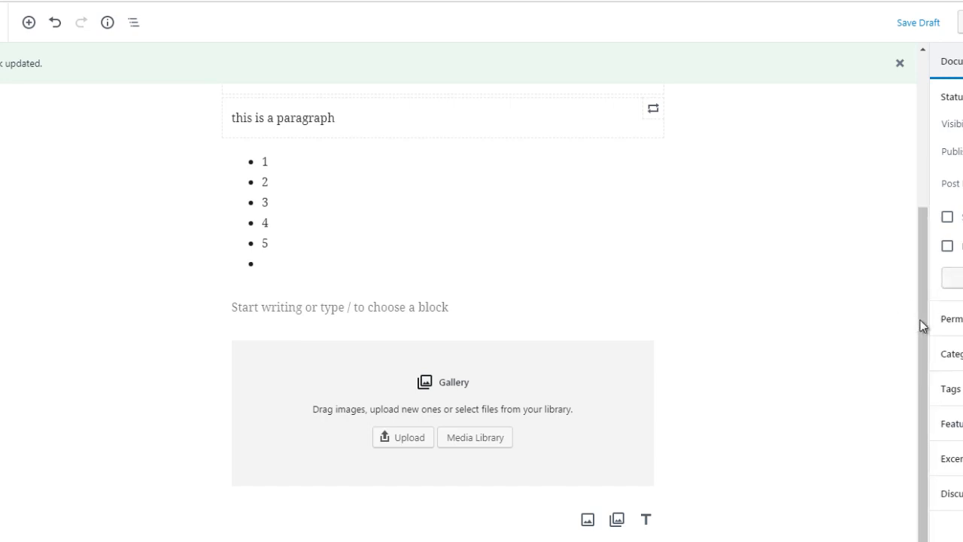
{"action": "left_click_drag", "start_coordinate": [921, 321], "coordinate": [922, 375]}
{"action": "left_click", "coordinate": [524, 404]}
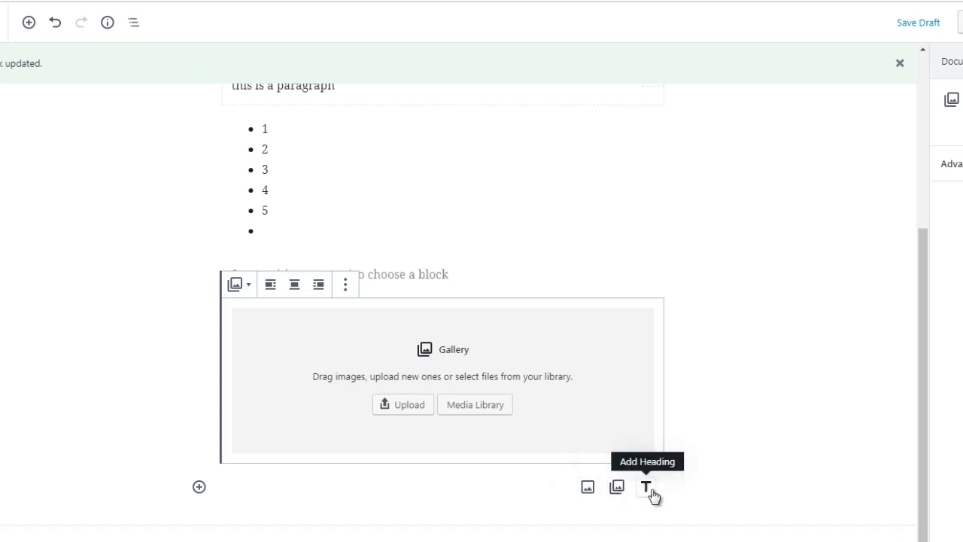
{"action": "left_click", "coordinate": [586, 488]}
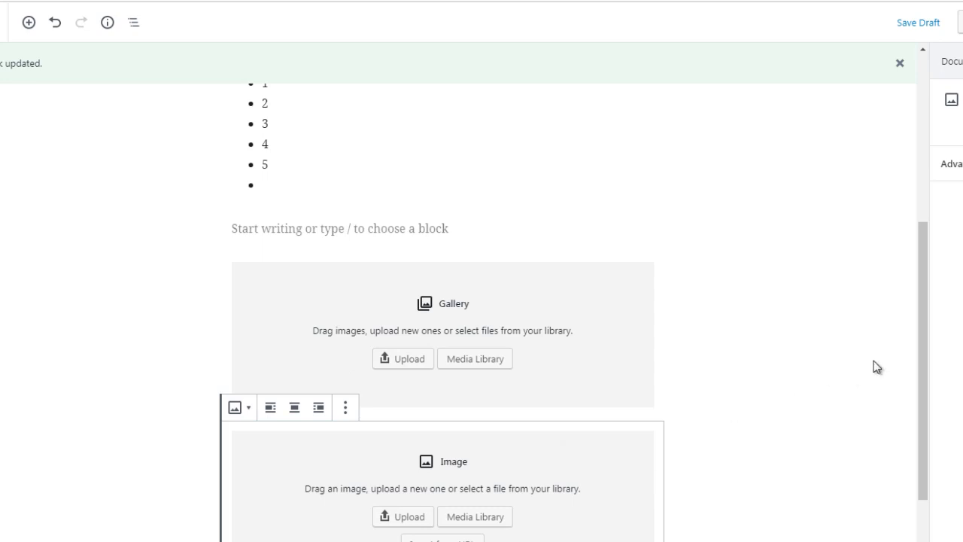
{"action": "left_click_drag", "start_coordinate": [925, 350], "coordinate": [917, 413]}
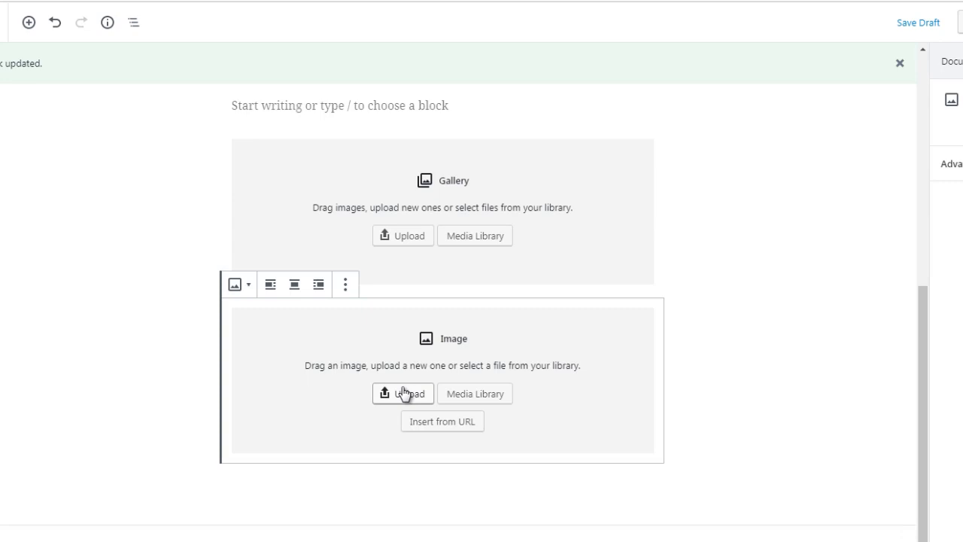
{"action": "left_click", "coordinate": [196, 340]}
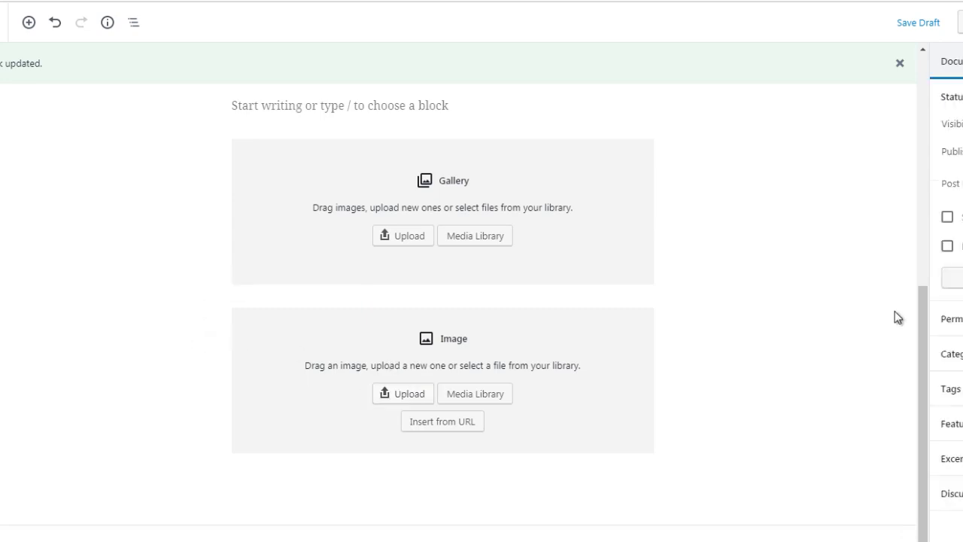
- Browse the block categories available for insertion below the image block, including the Common Blocks
{"action": "left_click", "coordinate": [440, 446]}
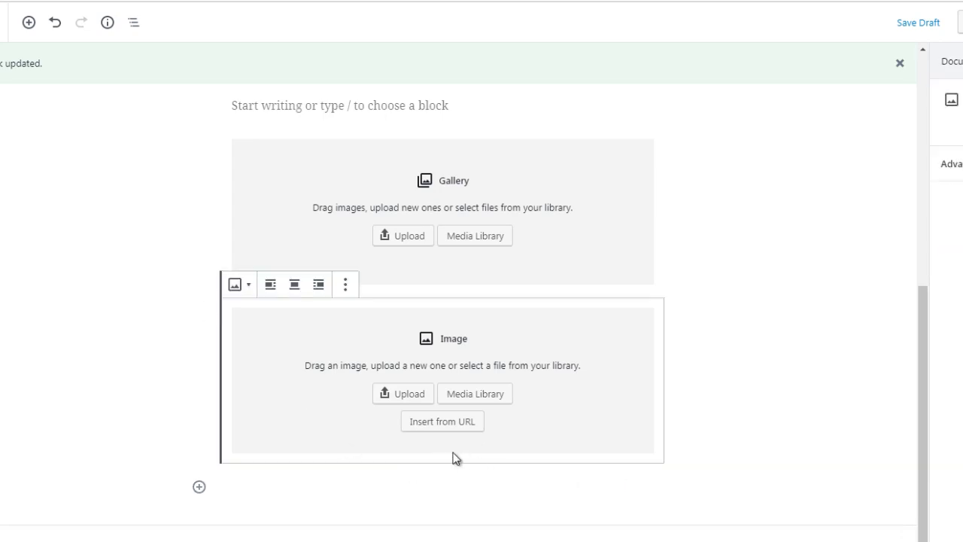
{"action": "left_click", "coordinate": [200, 488]}
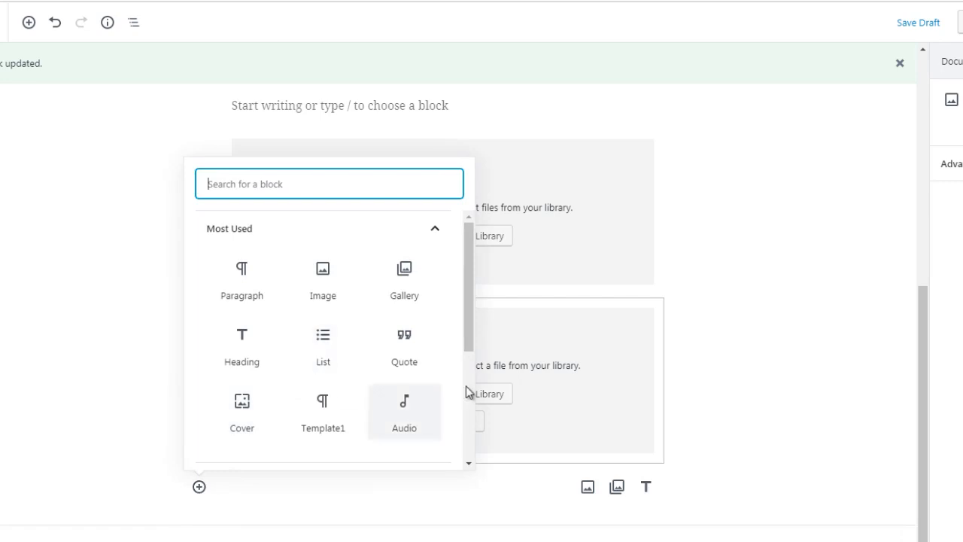
{"action": "mouse_move", "coordinate": [471, 329]}
{"action": "left_mouse_down"}
{"action": "mouse_move", "coordinate": [471, 374]}
{"action": "mouse_move", "coordinate": [469, 324]}
{"action": "left_mouse_up"}
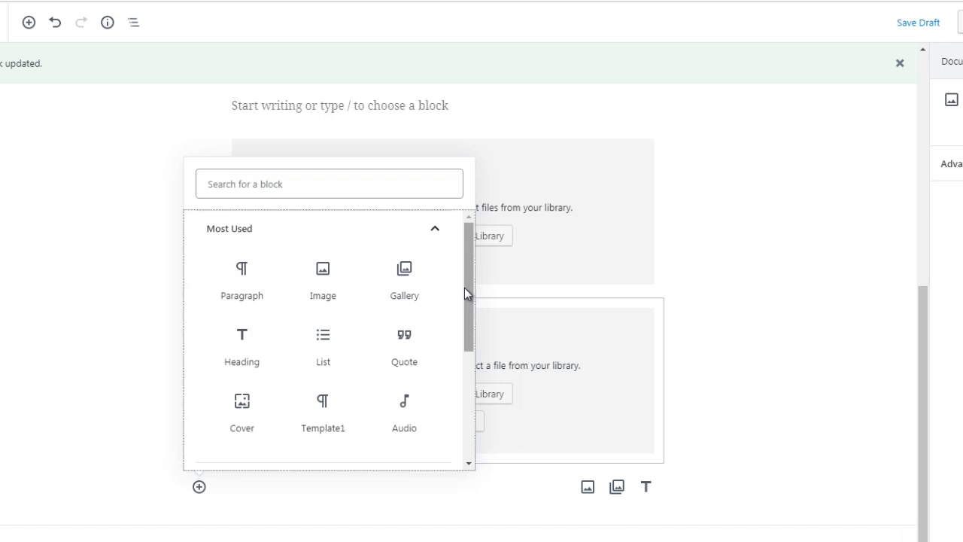
{"action": "left_click_drag", "start_coordinate": [464, 287], "coordinate": [460, 408]}
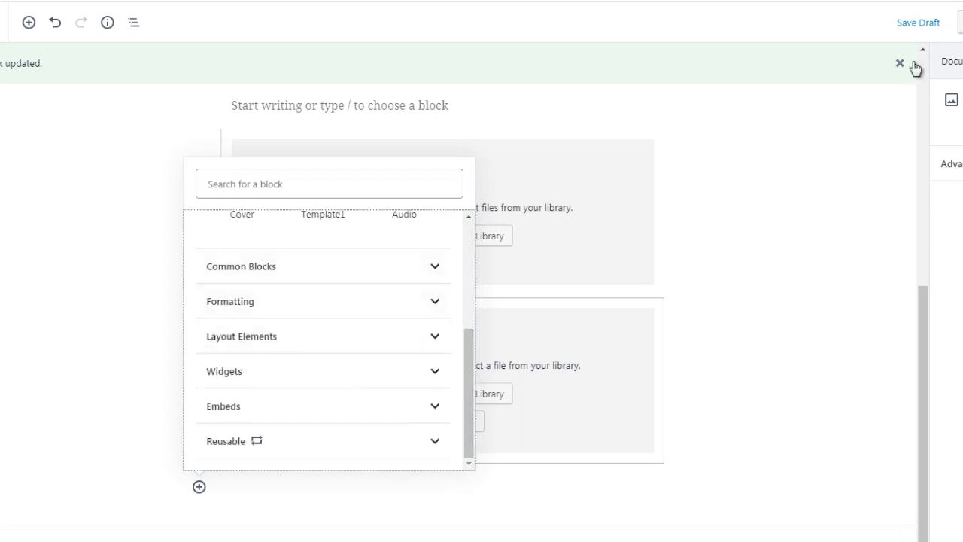
{"action": "left_click", "coordinate": [369, 274]}
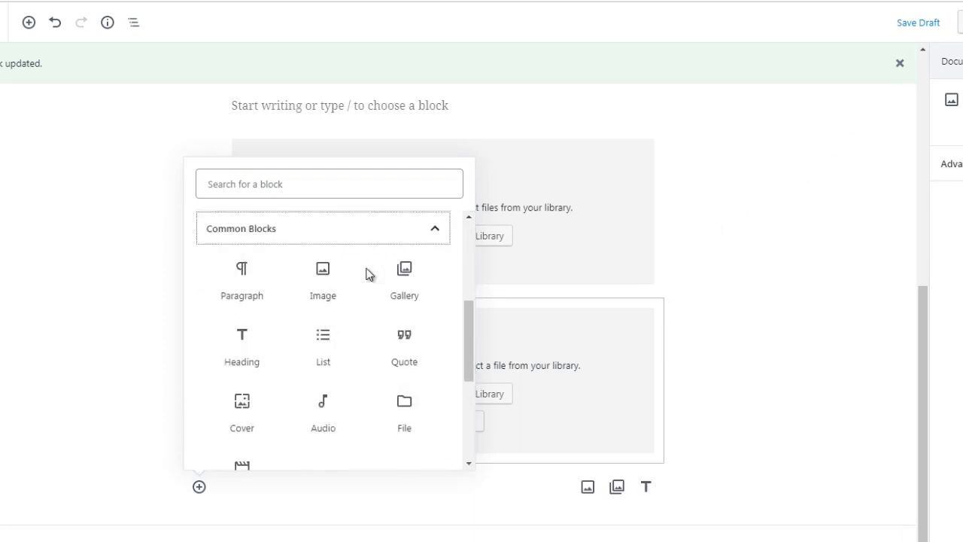
{"action": "scroll", "coordinate": [465, 322], "scroll_direction": "down", "scroll_amount": 5}
{"action": "scroll", "coordinate": [459, 354], "scroll_direction": "up", "scroll_amount": 4}
{"action": "scroll", "coordinate": [450, 318], "scroll_direction": "up", "scroll_amount": 1}
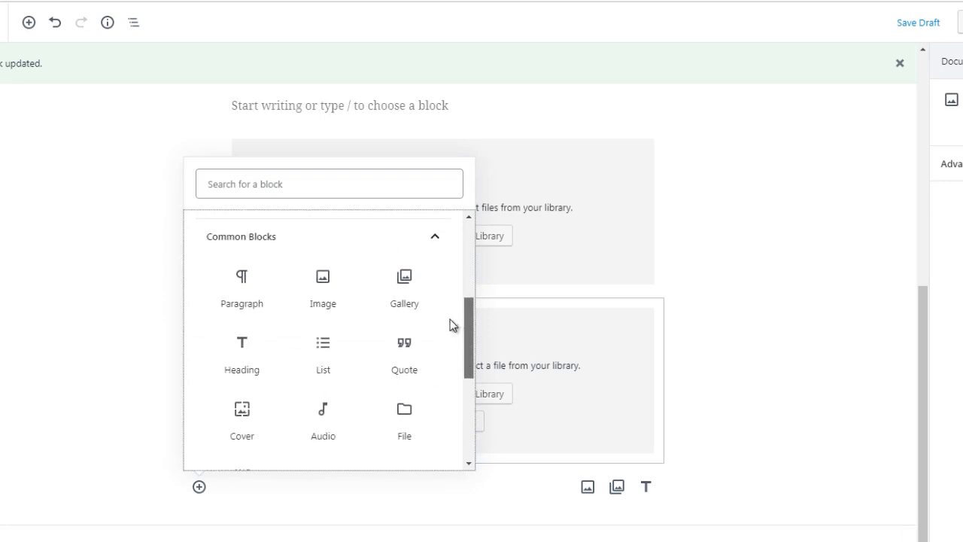
{"action": "scroll", "coordinate": [451, 319], "scroll_direction": "down", "scroll_amount": 2}
{"action": "scroll", "coordinate": [448, 369], "scroll_direction": "down", "scroll_amount": 3}
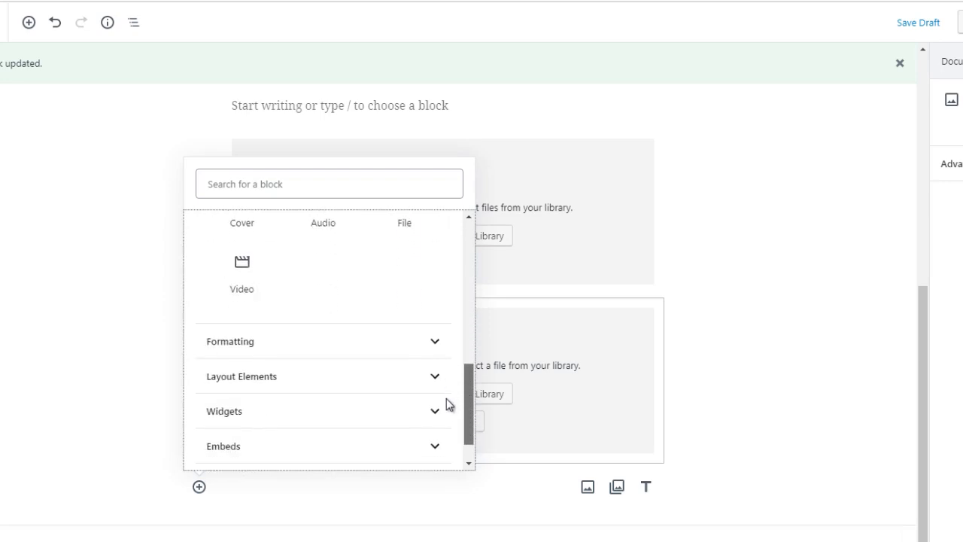
{"action": "scroll", "coordinate": [447, 399], "scroll_direction": "down", "scroll_amount": 1}
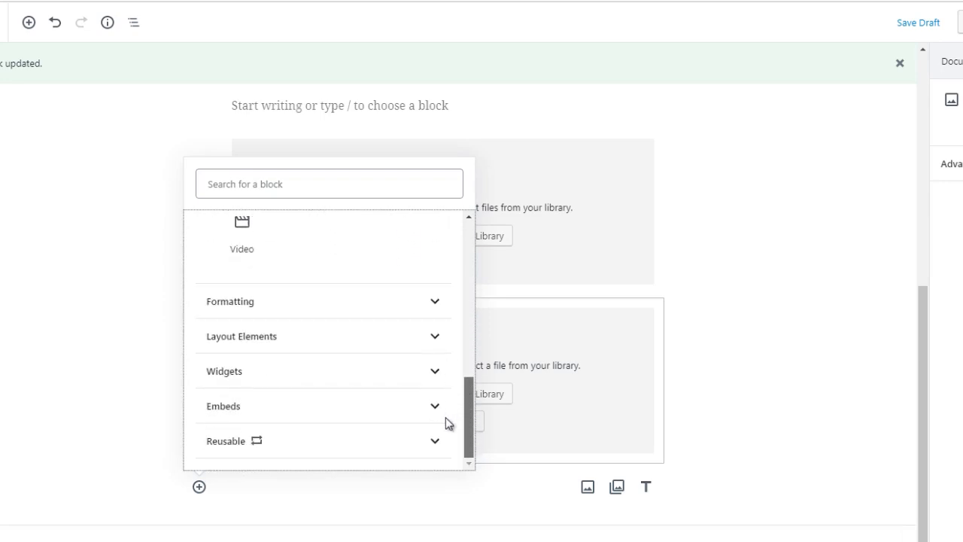
- Insert a Shortcode block from the Widgets category below the image block
{"action": "left_click", "coordinate": [304, 376]}
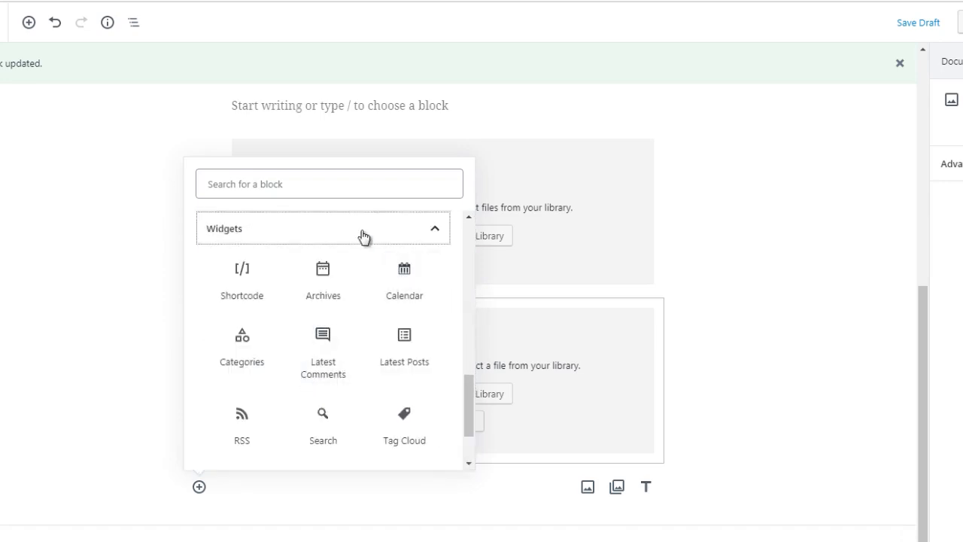
{"action": "left_click_drag", "start_coordinate": [464, 385], "coordinate": [464, 386]}
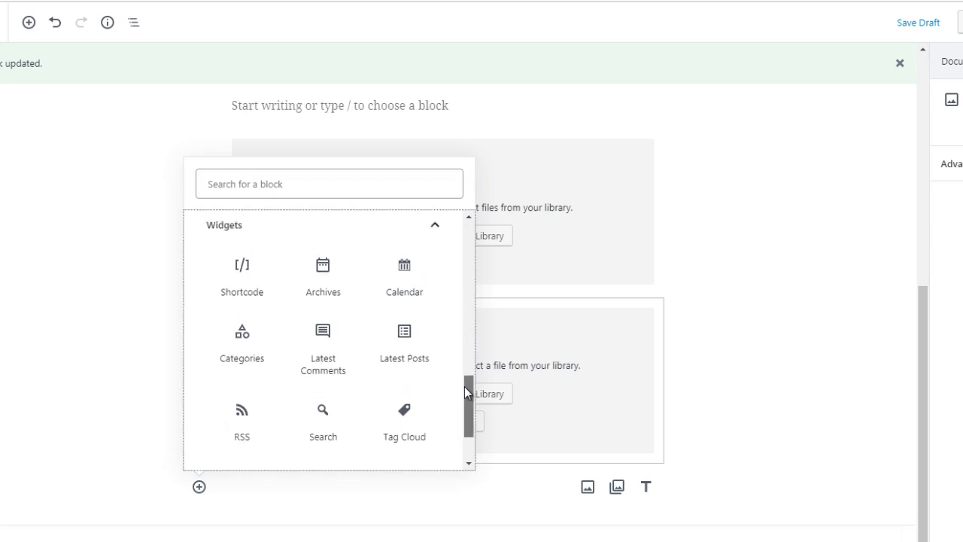
{"action": "left_click", "coordinate": [234, 276]}
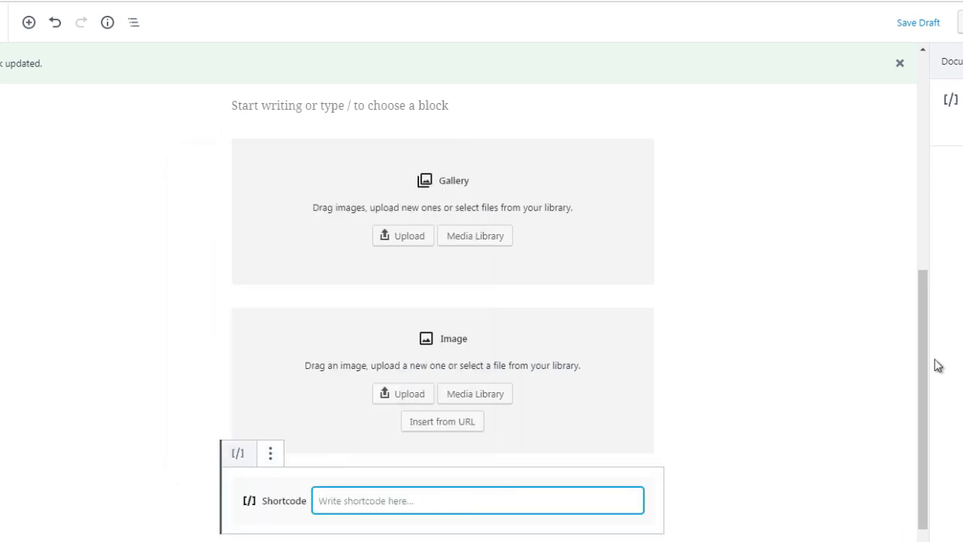
{"action": "scroll", "coordinate": [928, 396], "scroll_direction": "down", "scroll_amount": 1}
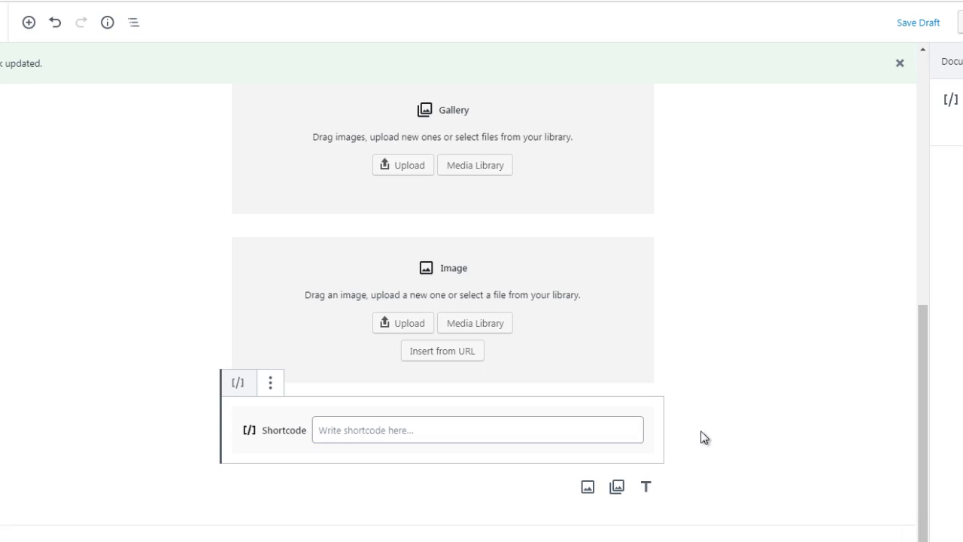
- Jump to the List block using Block Navigation, and deselect it
{"action": "left_click", "coordinate": [132, 25]}
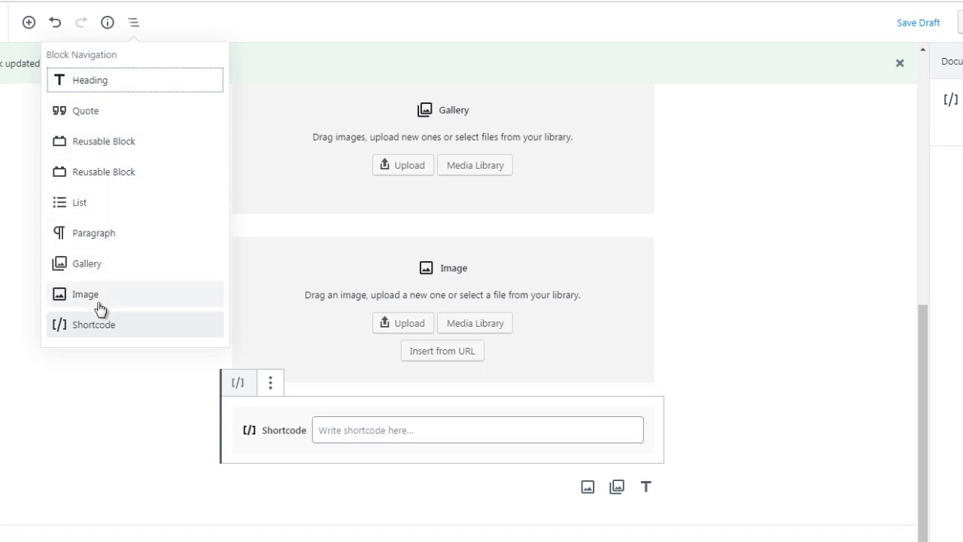
{"action": "left_click", "coordinate": [79, 205]}
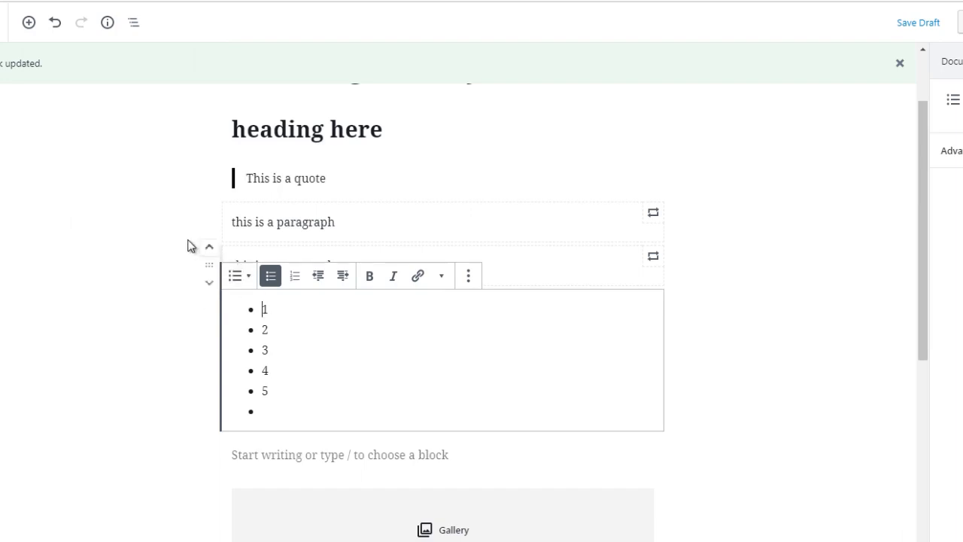
{"action": "left_click", "coordinate": [190, 245]}
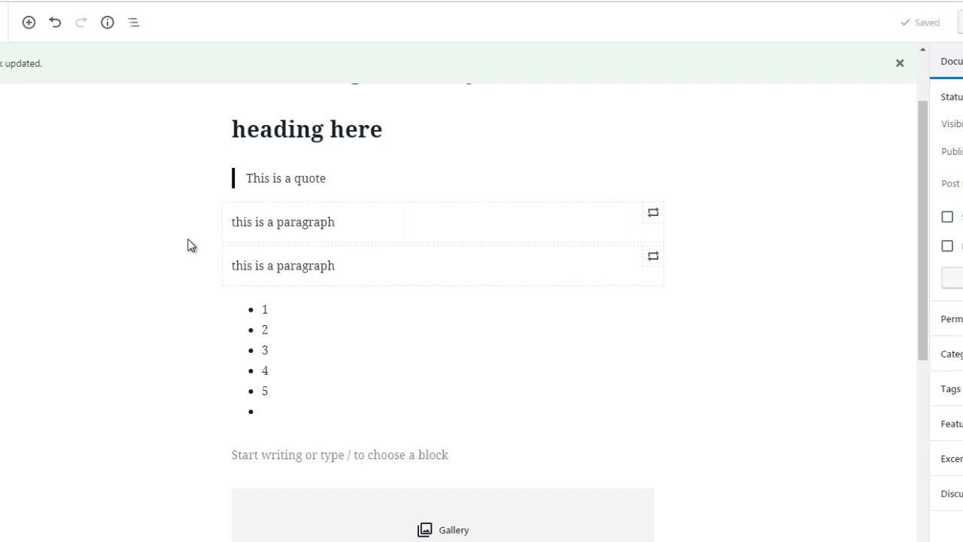
- Jump to the Image block using Block Navigation, and deselect it
{"action": "mouse_move", "coordinate": [922, 138]}
{"action": "left_mouse_down"}
{"action": "mouse_move", "coordinate": [931, 220]}
{"action": "mouse_move", "coordinate": [929, 142]}
{"action": "left_mouse_up"}
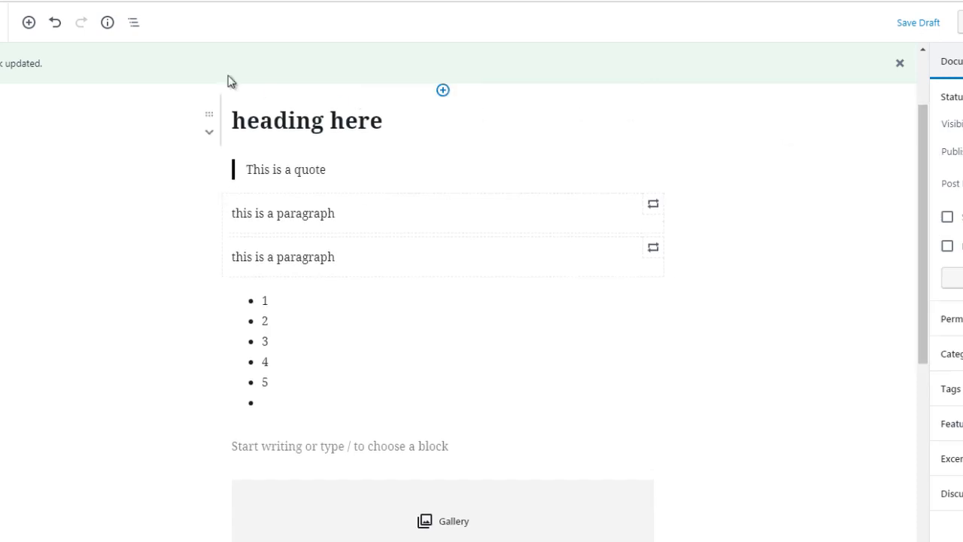
{"action": "left_click", "coordinate": [132, 27]}
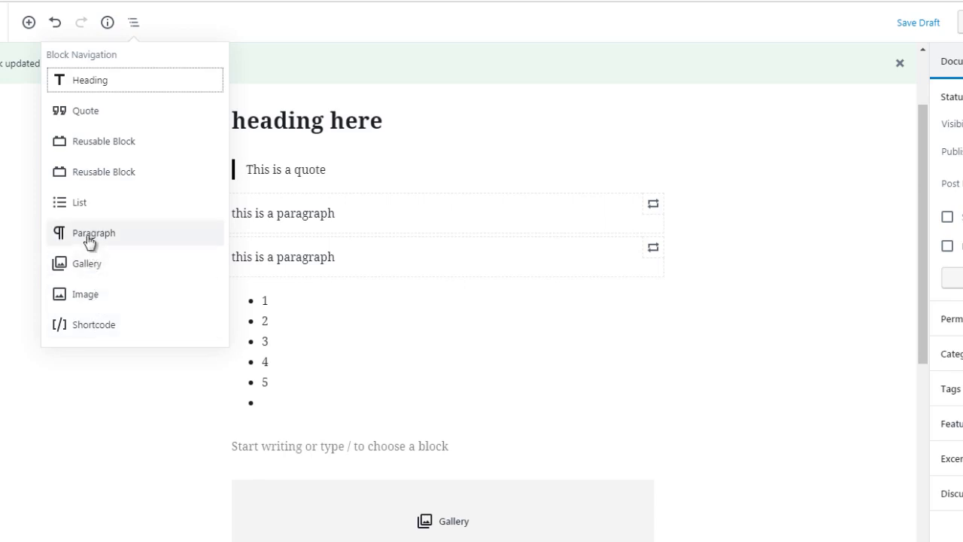
{"action": "left_click", "coordinate": [96, 294]}
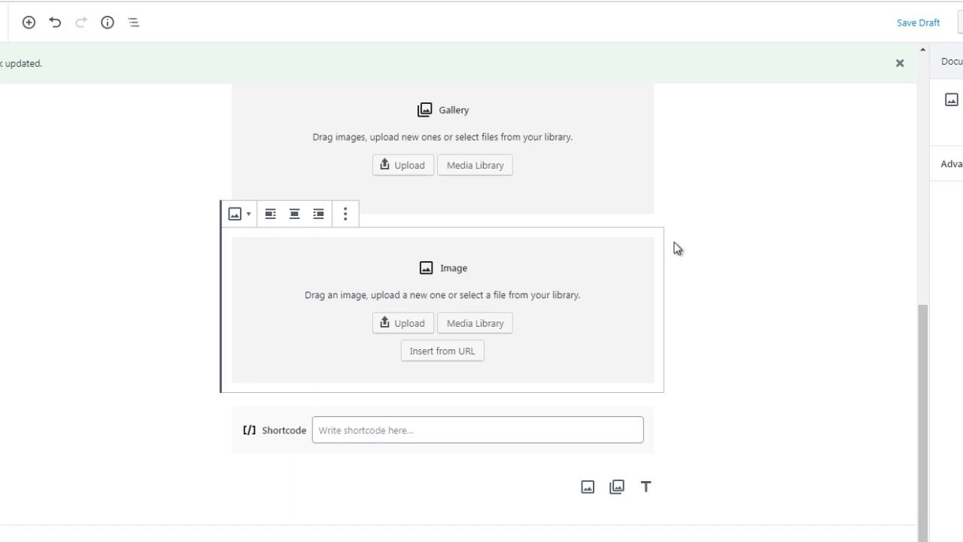
{"action": "left_click", "coordinate": [776, 197]}
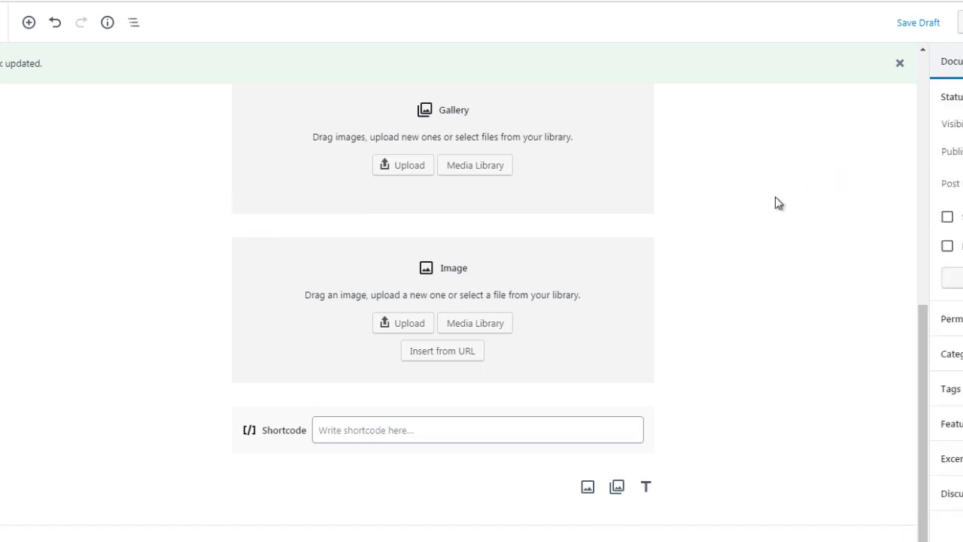